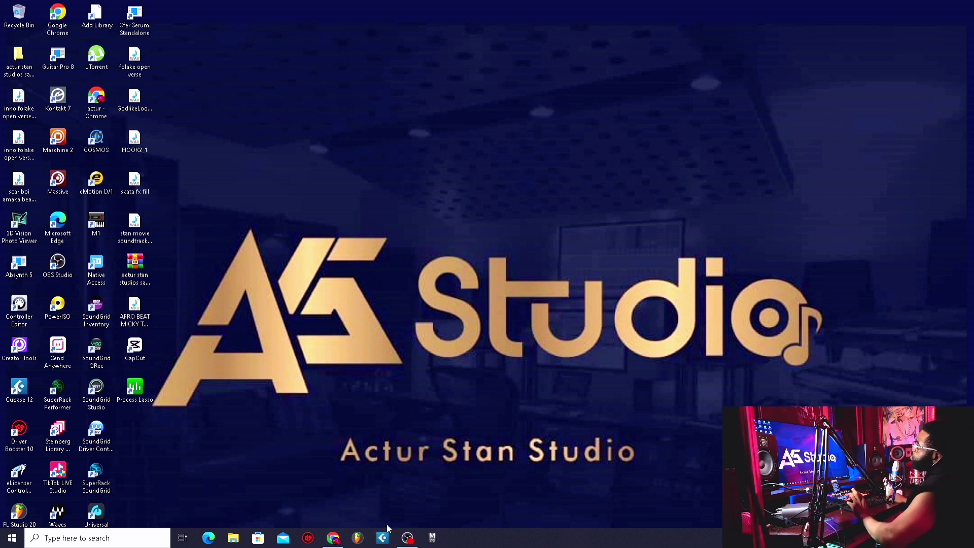
Open Control Panel and show all its items as small icons.
click(149, 533)
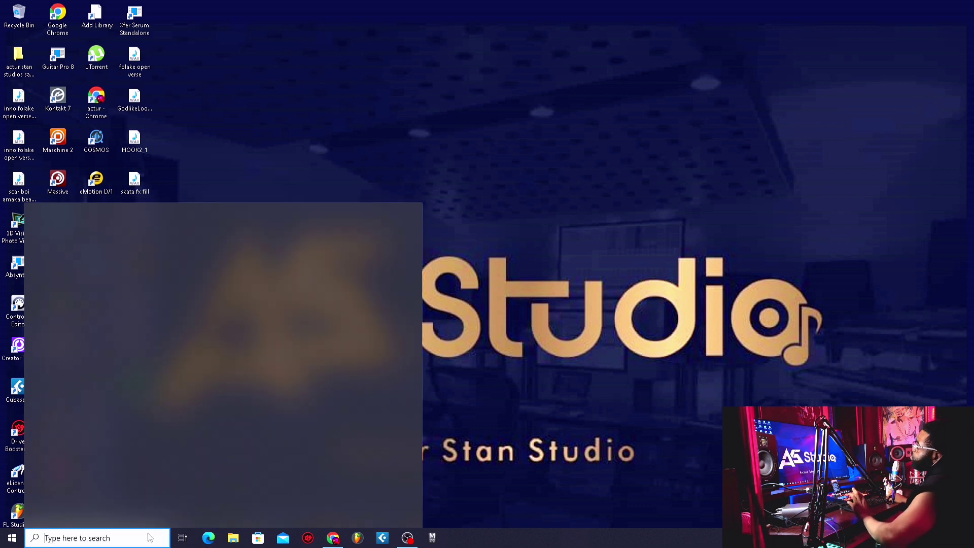
text(con)
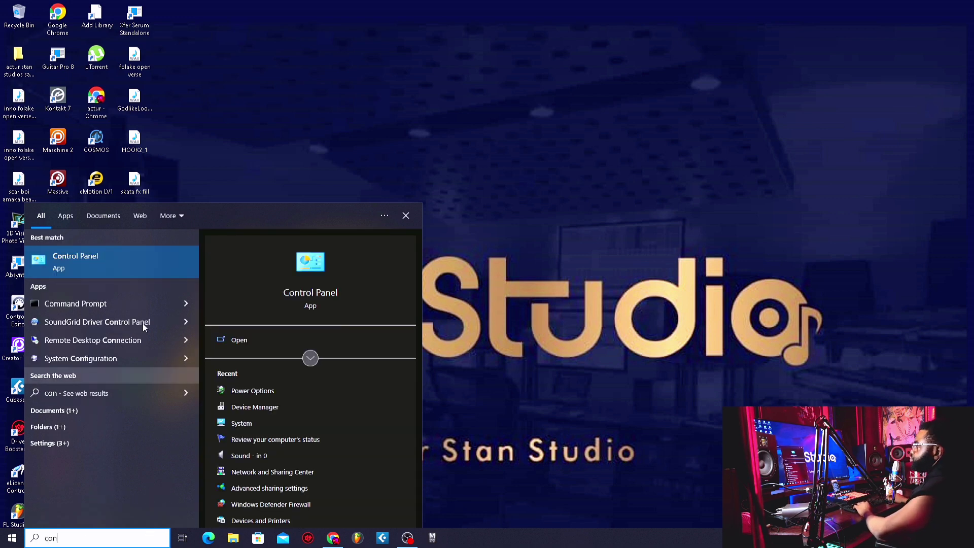
click(111, 262)
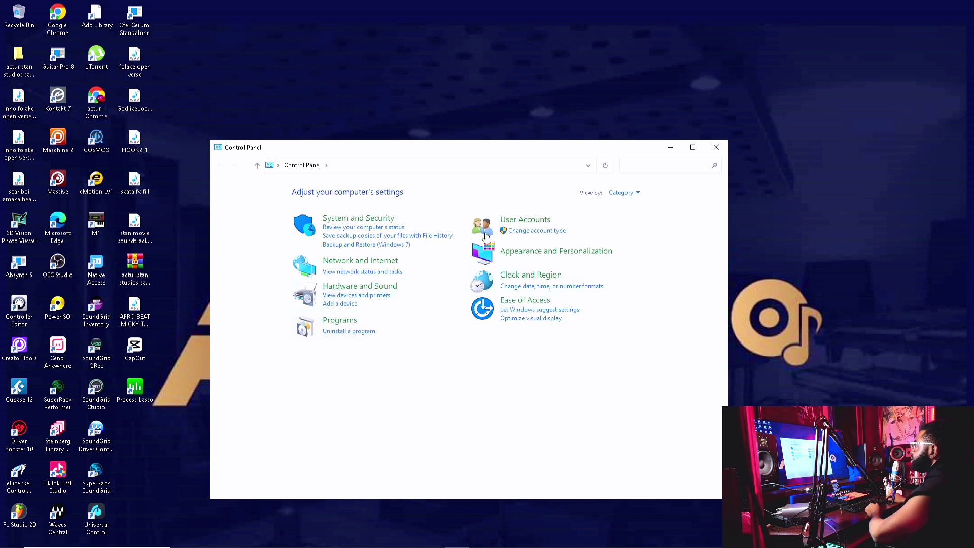
click(622, 194)
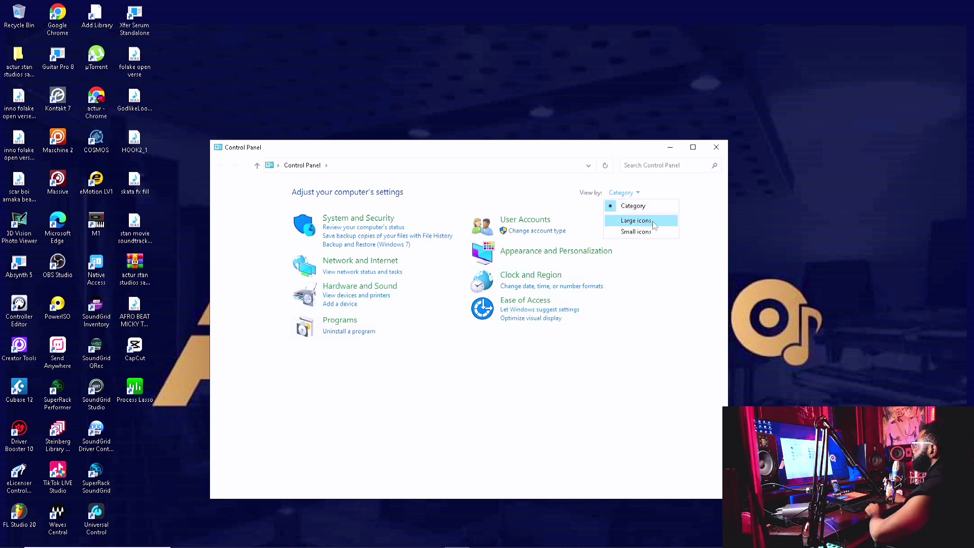
click(640, 236)
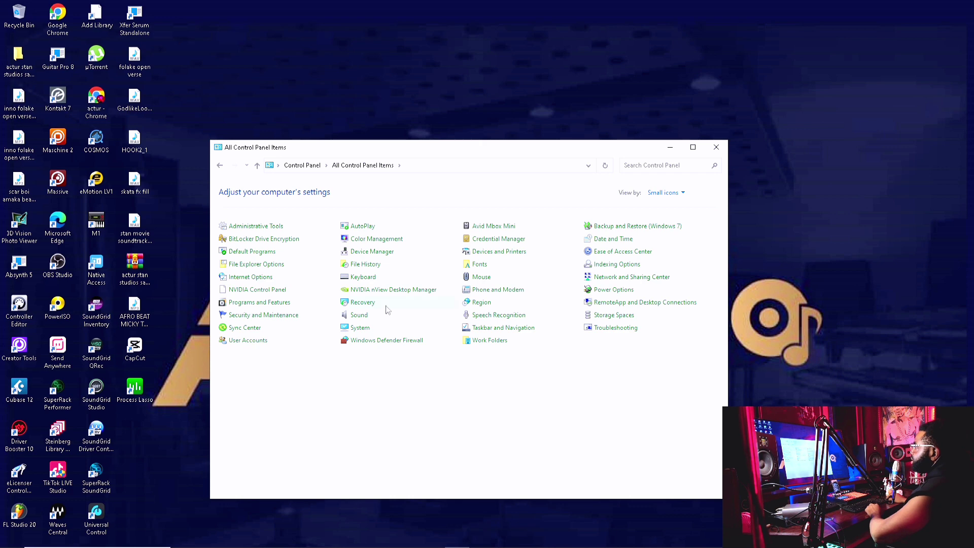
Open the Sound settings, choose the No Sounds scheme for Windows events, and close the dialog.
click(368, 314)
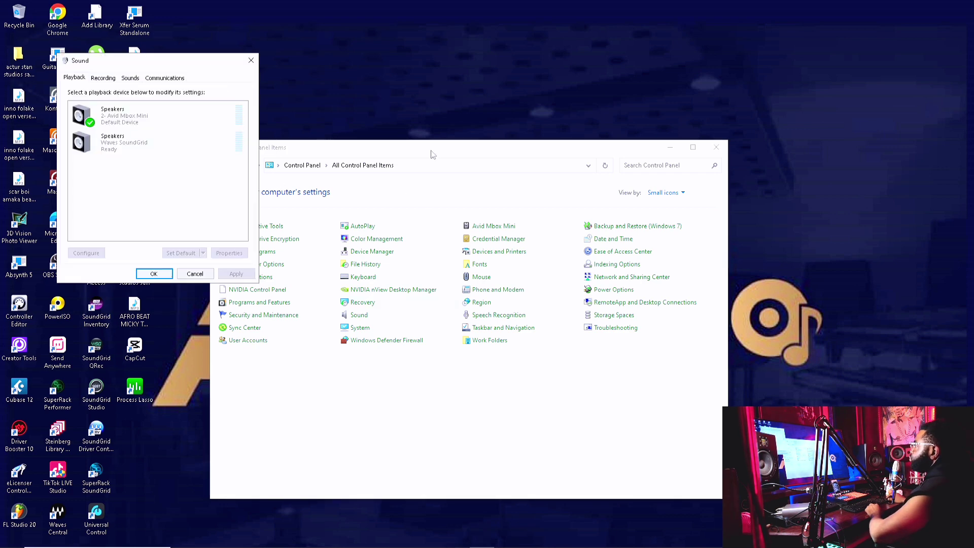
drag(431, 152, 598, 74)
drag(155, 64, 204, 87)
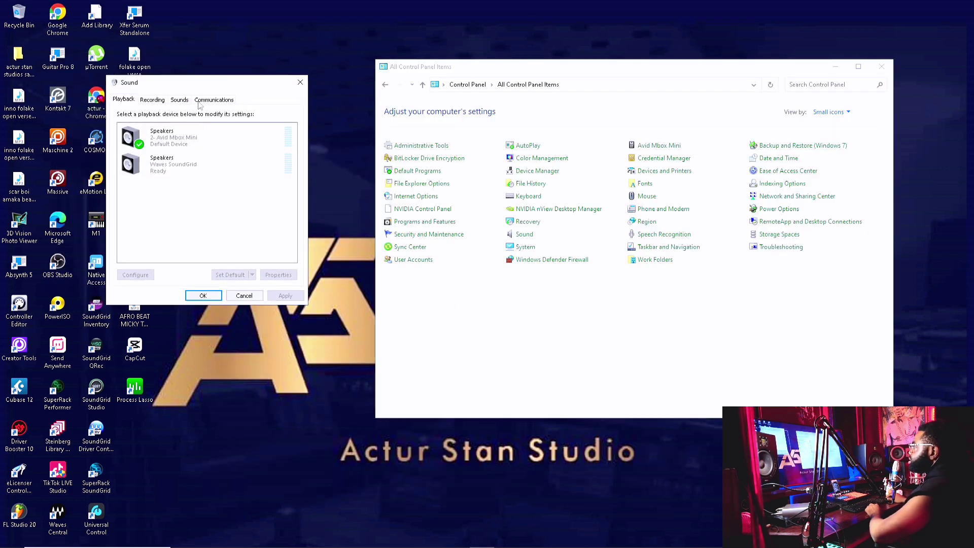
click(179, 98)
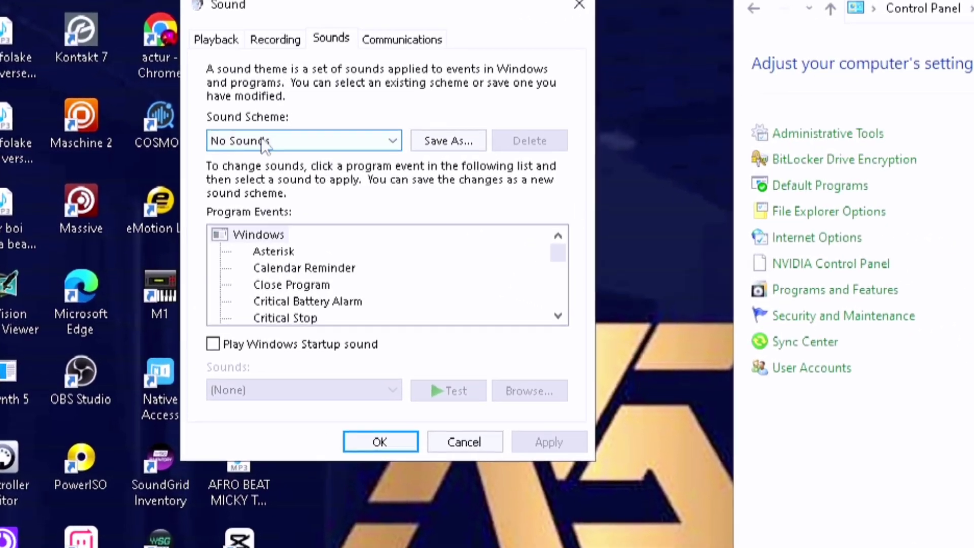
click(214, 144)
click(251, 160)
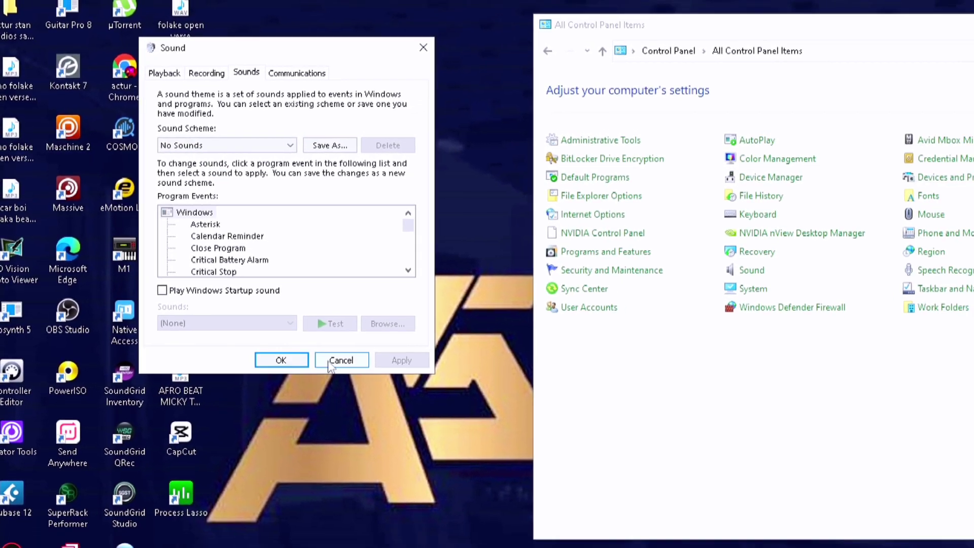
click(366, 377)
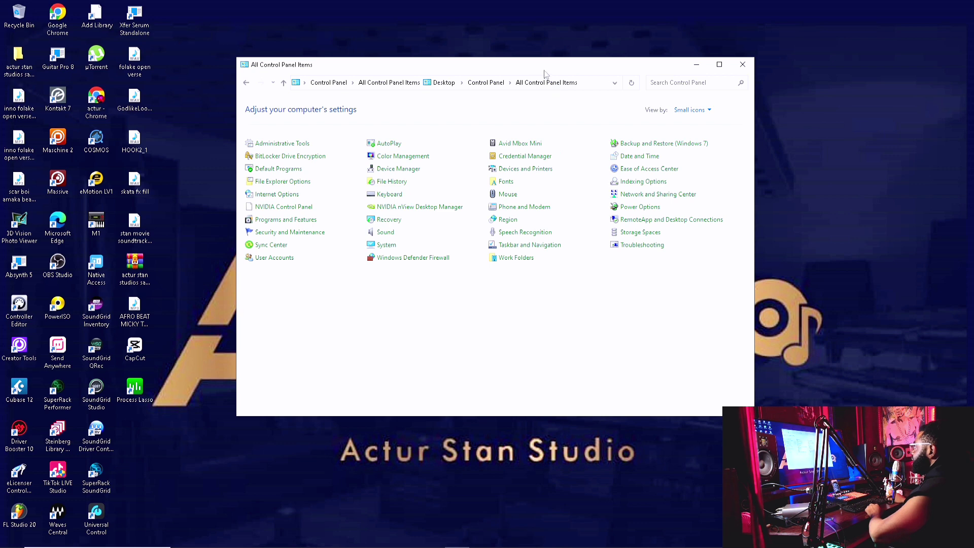
Open Power Options and select the High performance power plan.
drag(538, 67, 536, 40)
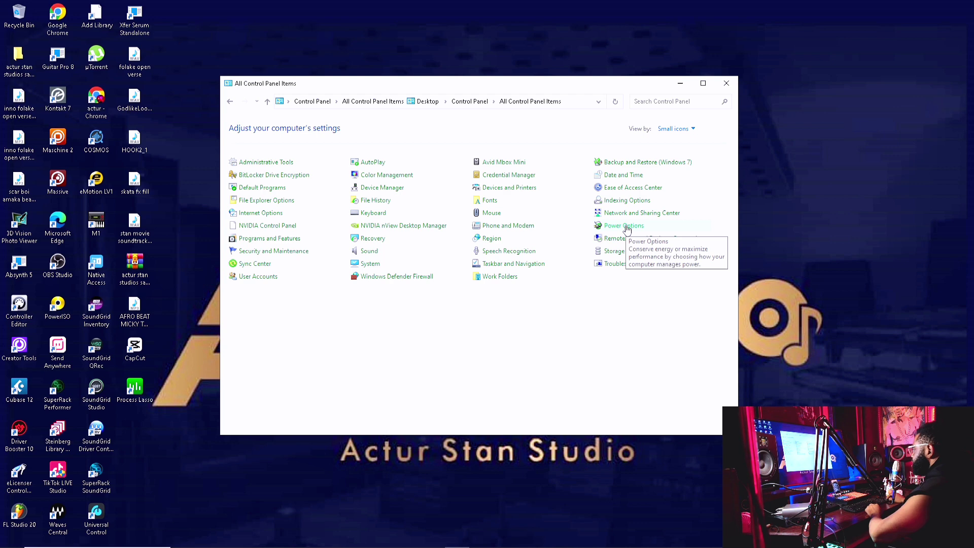
click(624, 226)
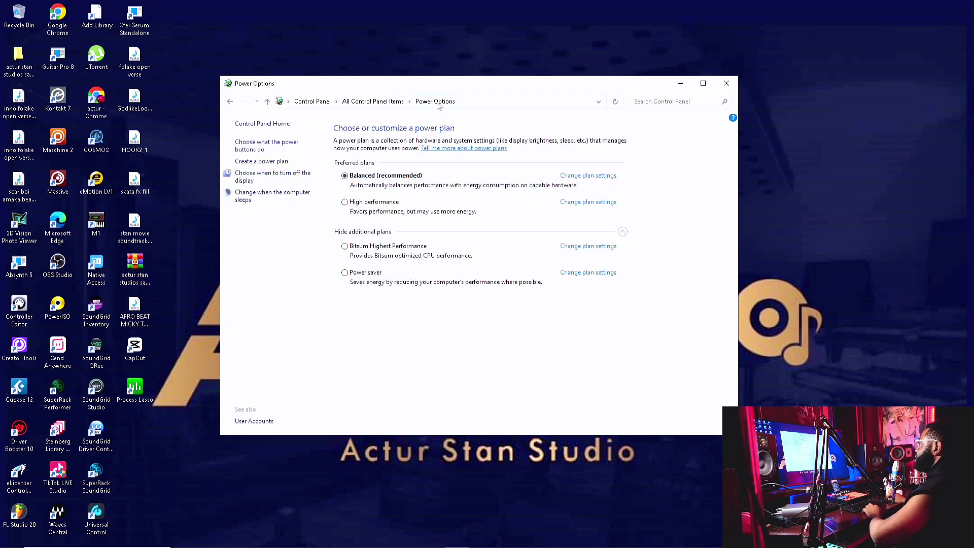
drag(443, 84, 431, 84)
click(339, 201)
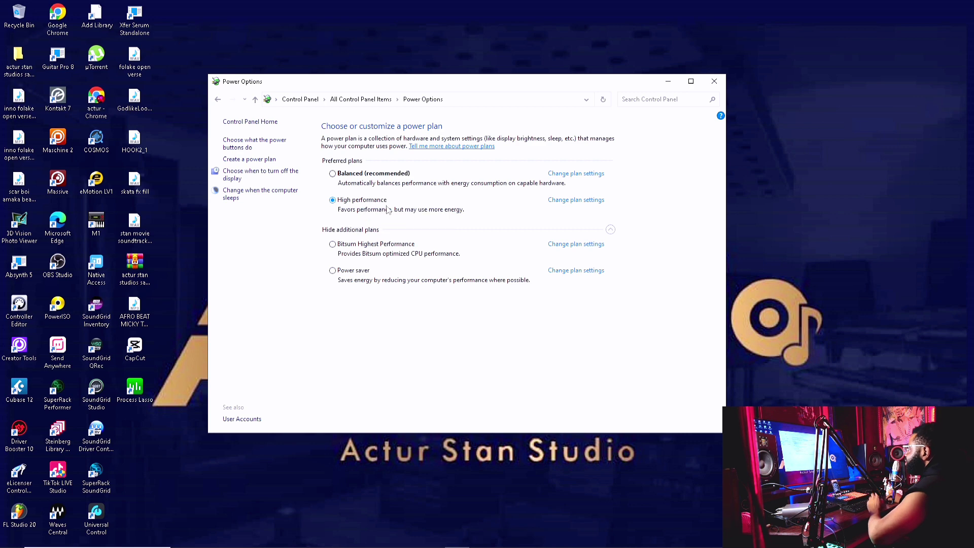
Open the High performance plan's settings and keep the display turn-off time at Never.
click(558, 201)
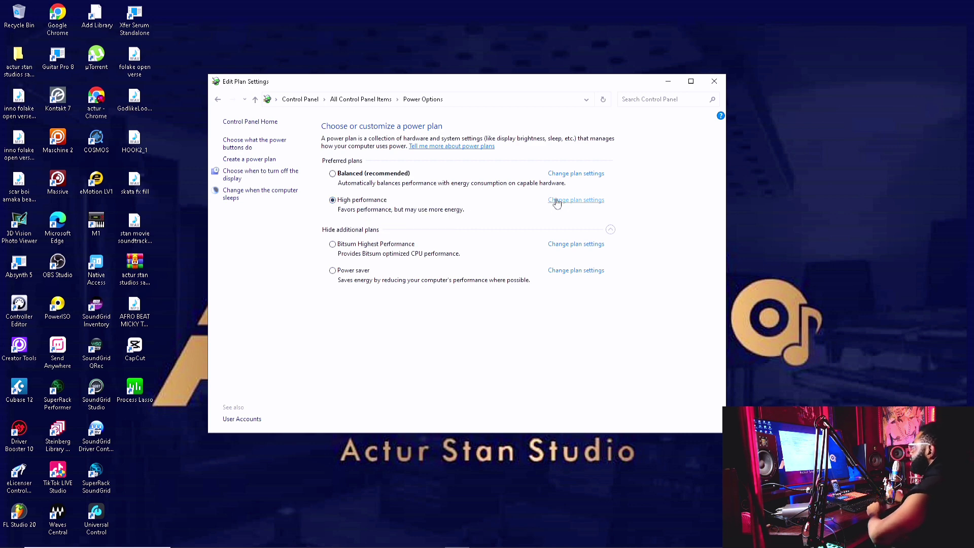
click(256, 99)
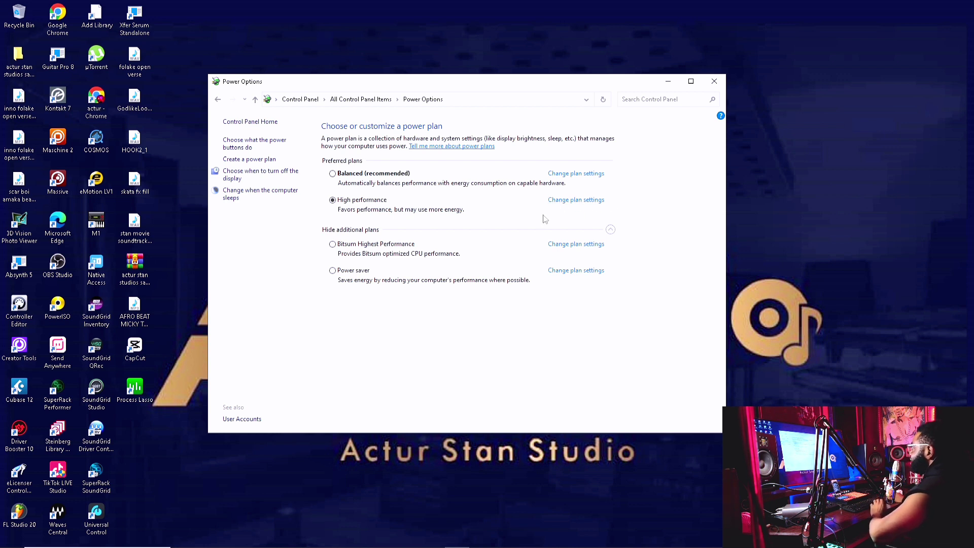
click(587, 201)
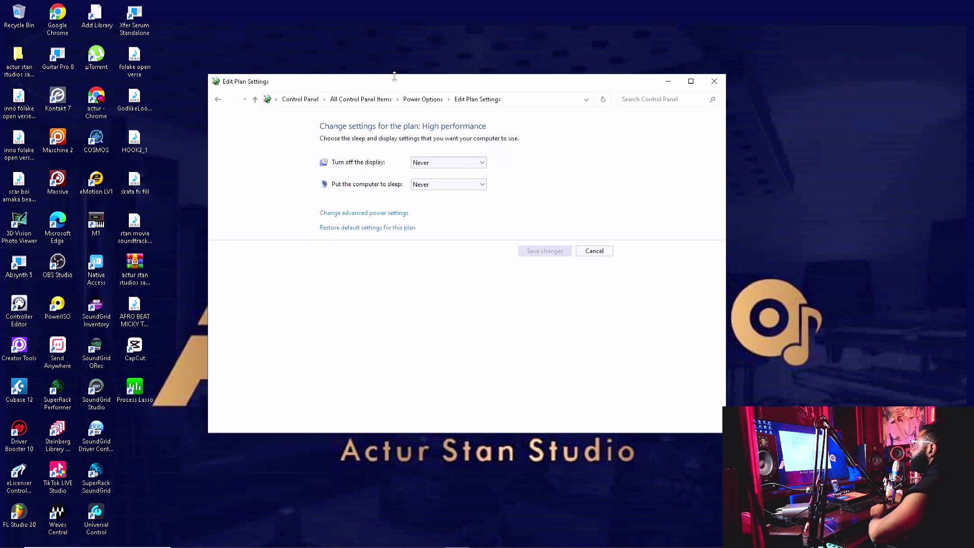
drag(395, 86, 410, 83)
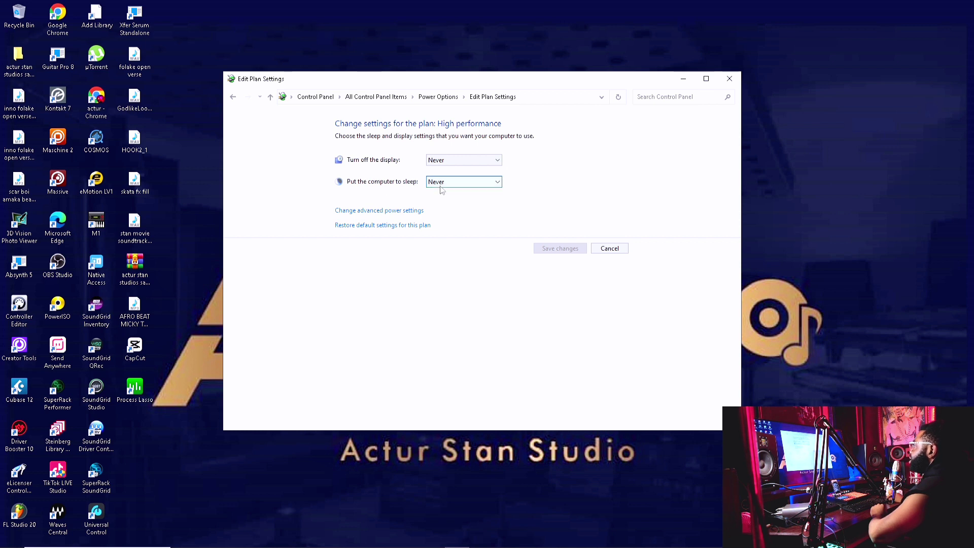
click(454, 163)
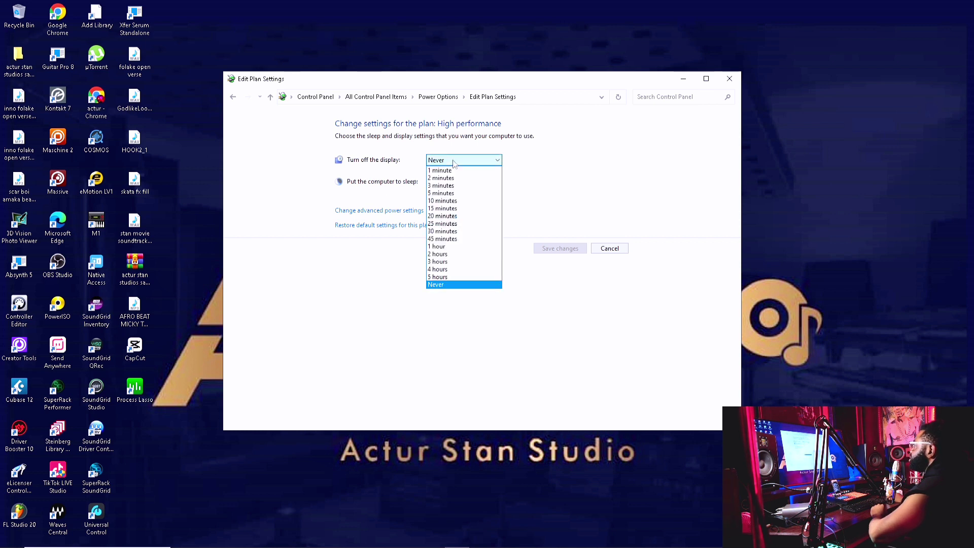
click(452, 161)
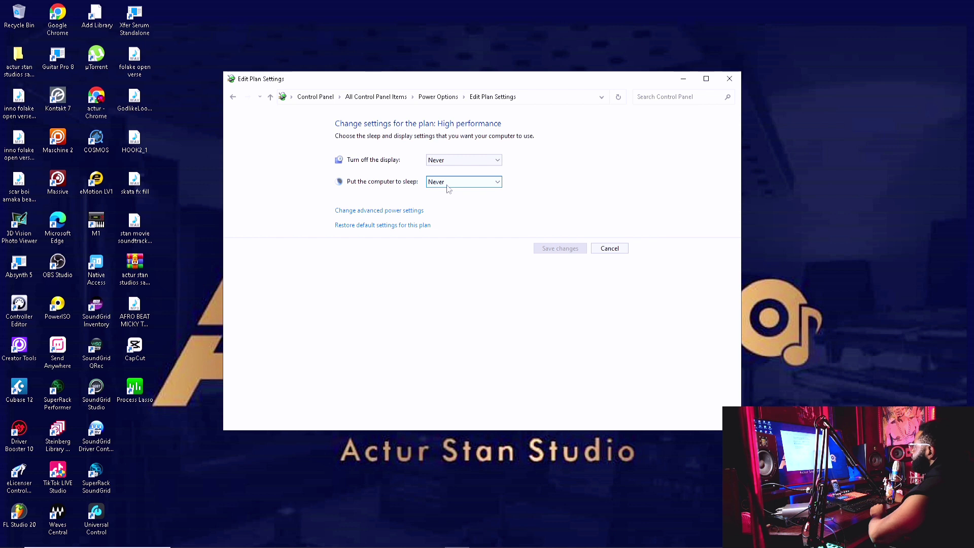
In the plan's advanced power settings, set USB selective suspend to Disabled and close the dialog.
click(373, 210)
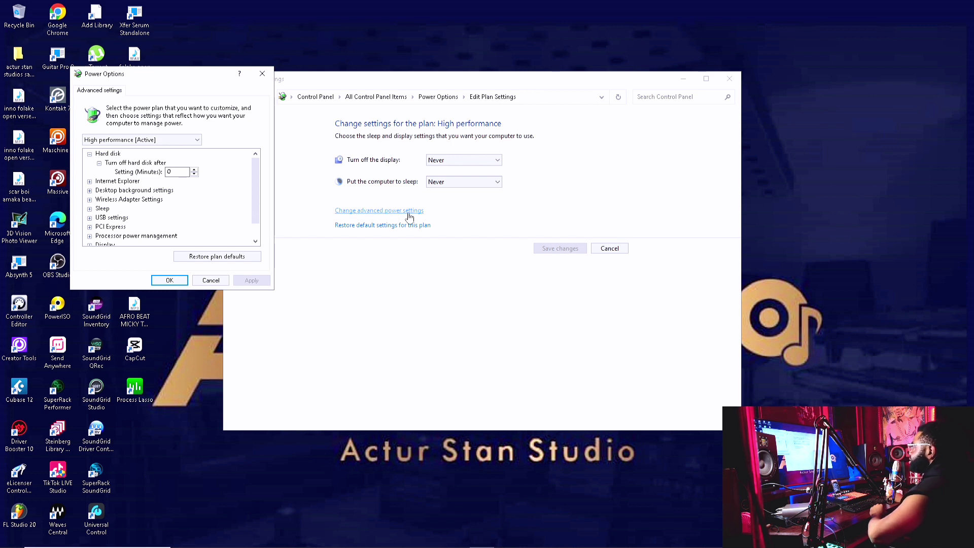
drag(178, 82, 411, 130)
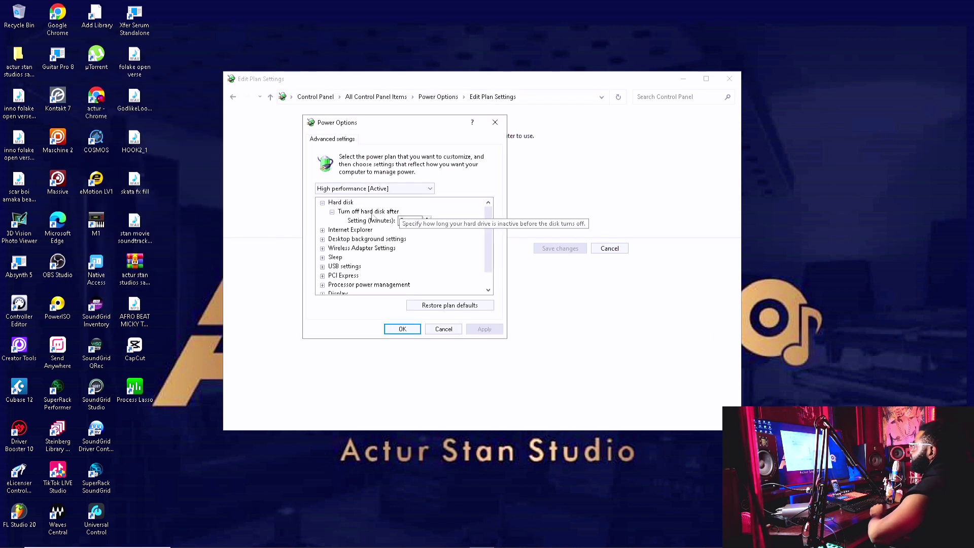
click(322, 267)
drag(488, 236, 491, 244)
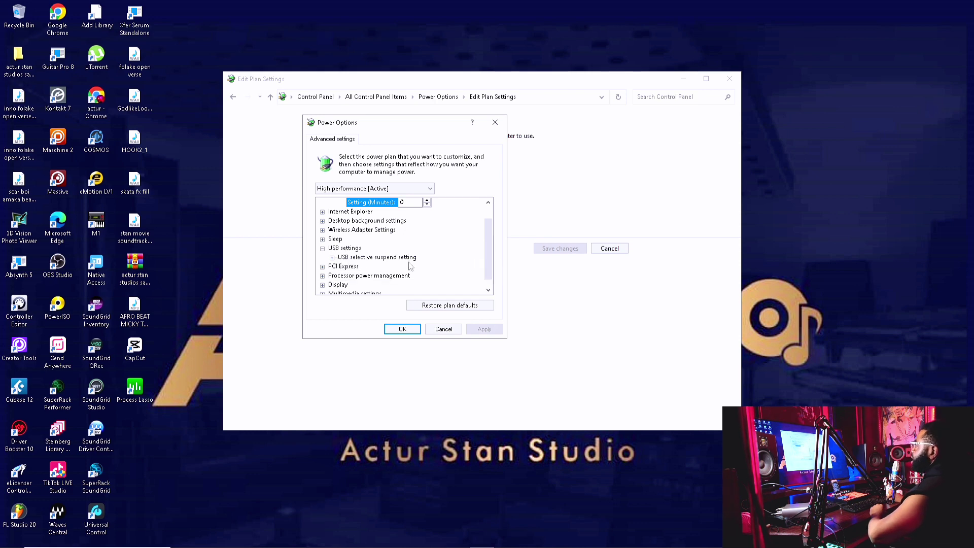
click(332, 257)
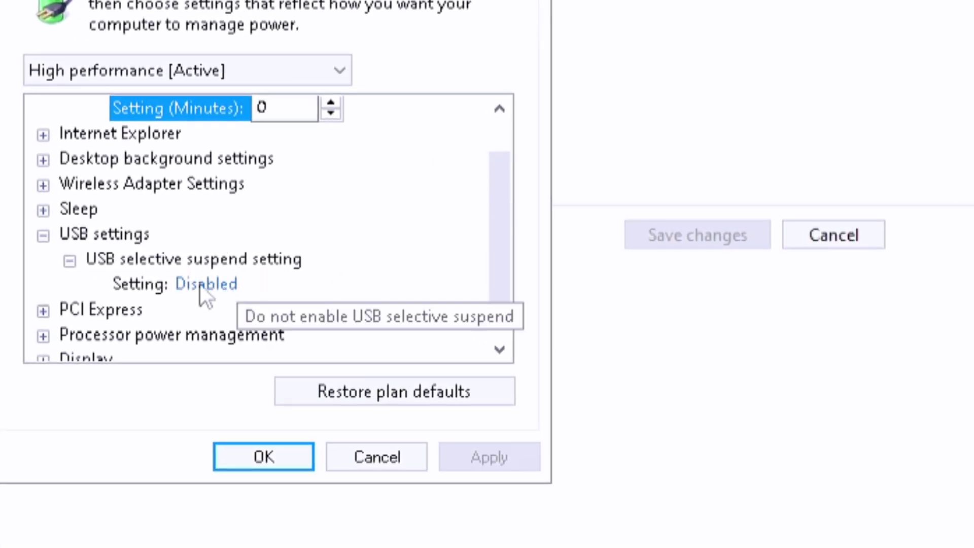
click(206, 284)
click(269, 284)
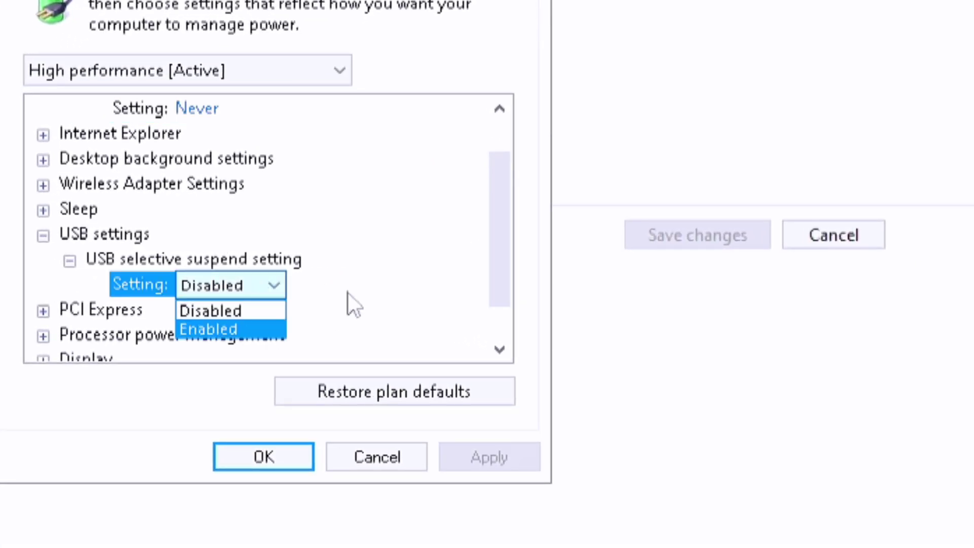
click(269, 308)
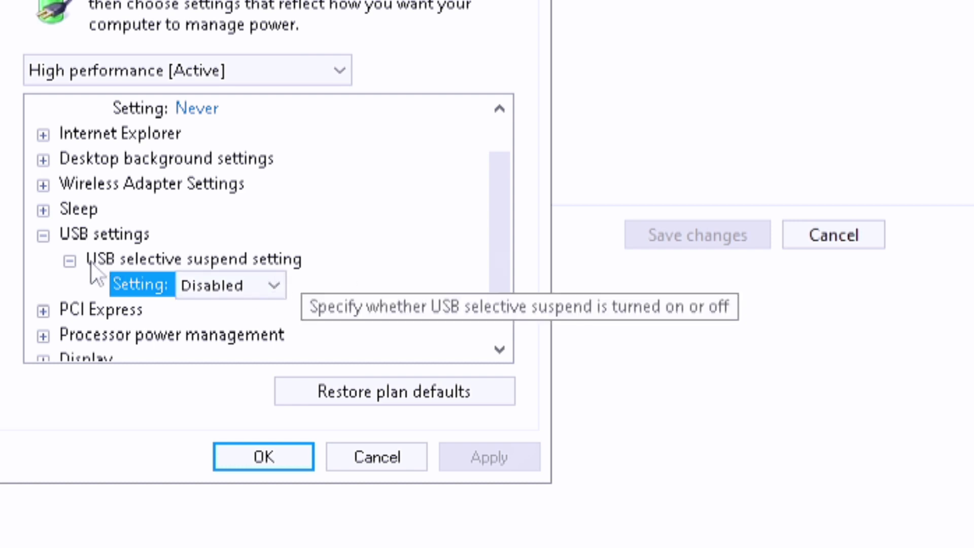
click(70, 260)
click(43, 235)
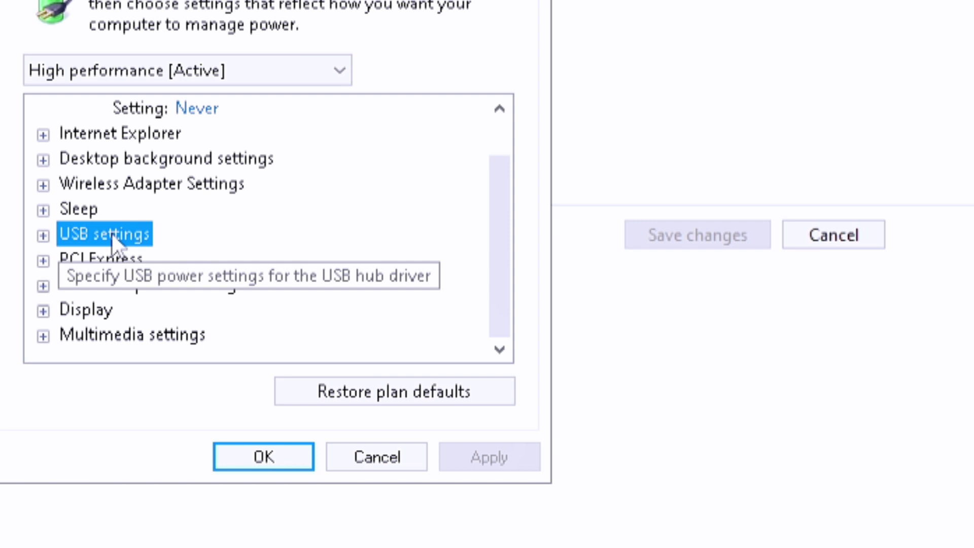
click(312, 456)
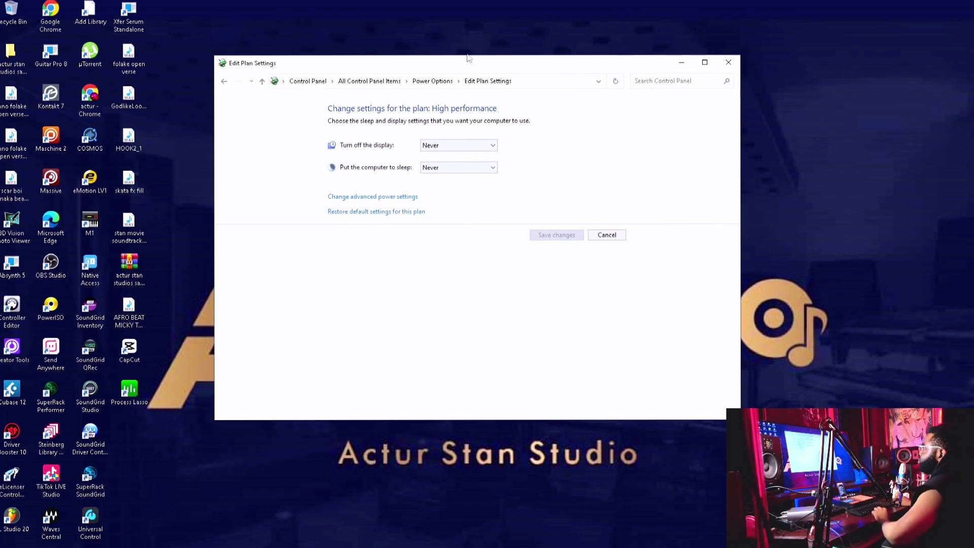
Return to the list of all Control Panel items and open the System information page.
drag(468, 58, 460, 52)
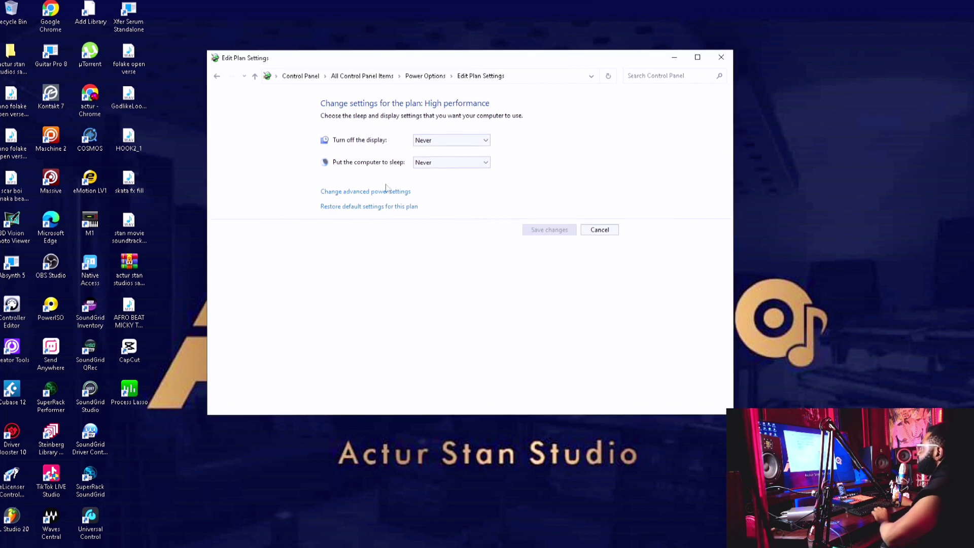
click(255, 77)
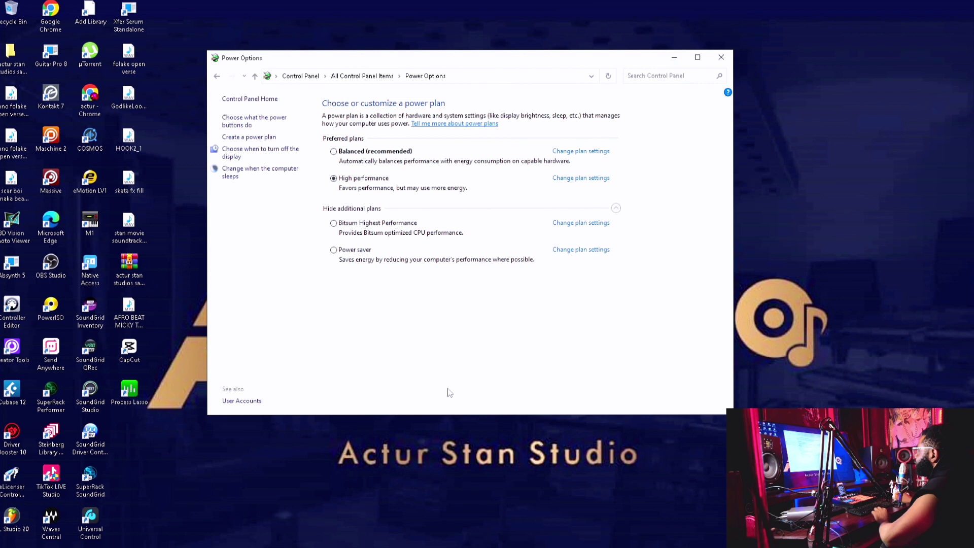
click(255, 76)
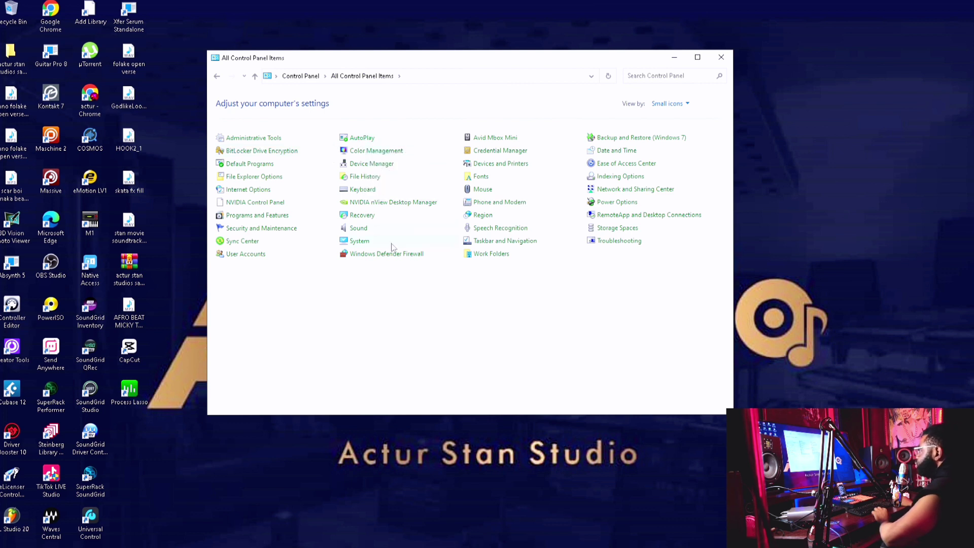
click(364, 245)
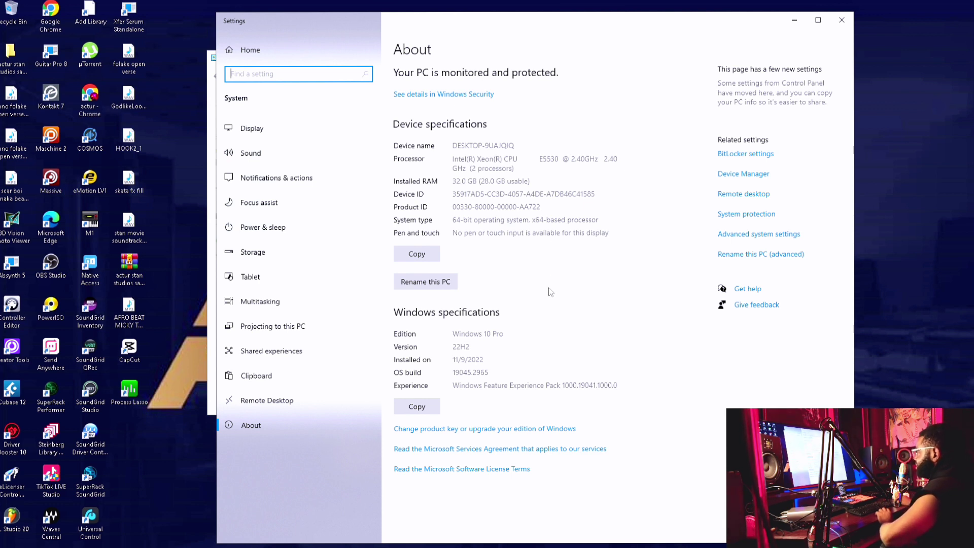
Open the advanced system settings and bring up the Performance Options, keeping visual effects on Adjust for best performance.
click(767, 236)
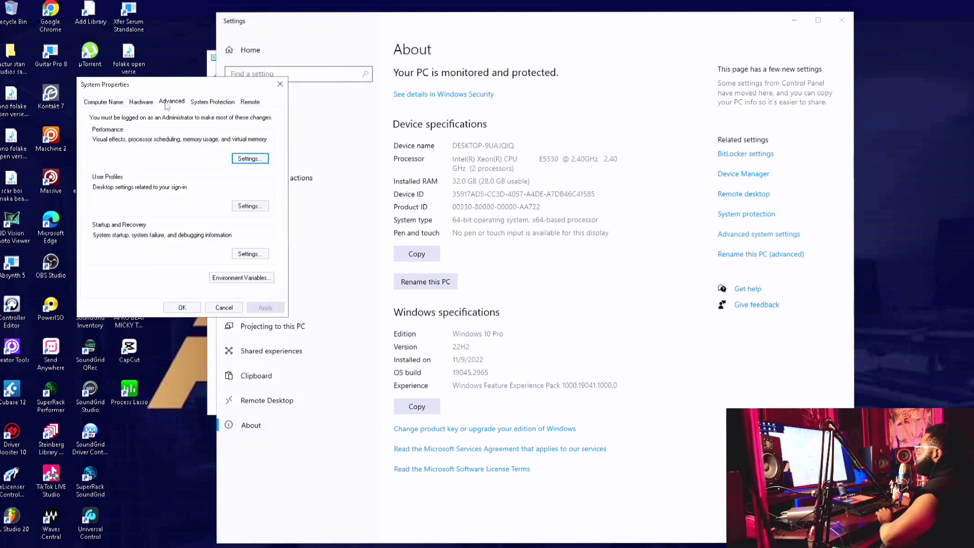
drag(165, 89, 256, 113)
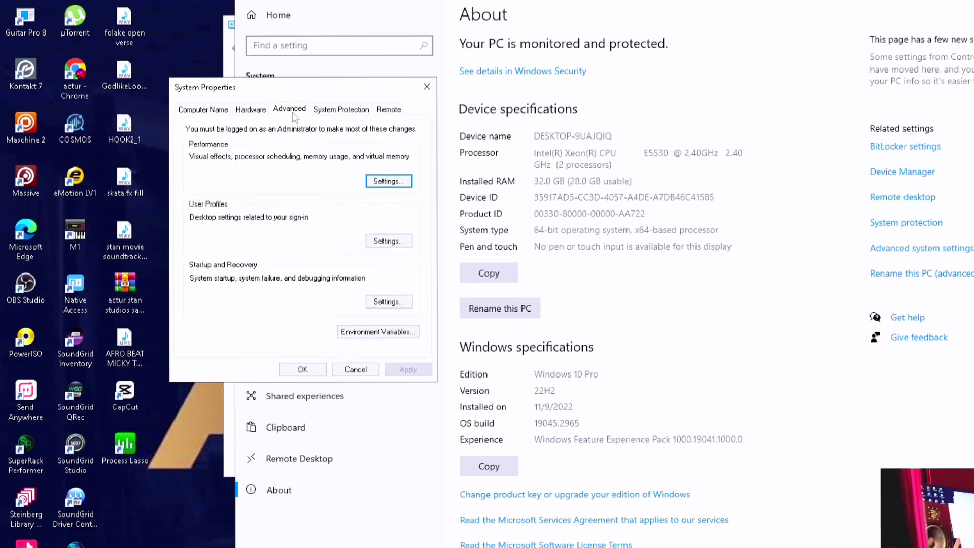
click(388, 181)
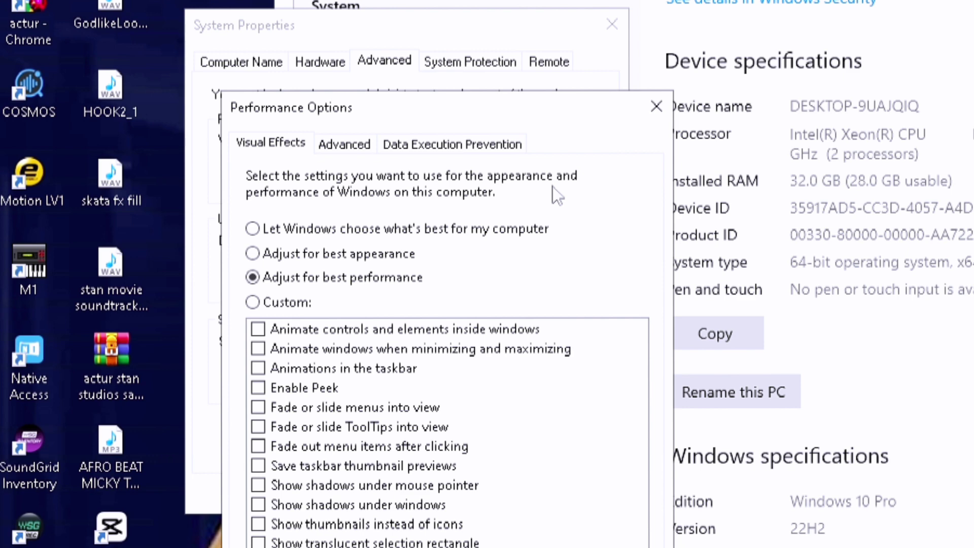
drag(473, 109, 546, 89)
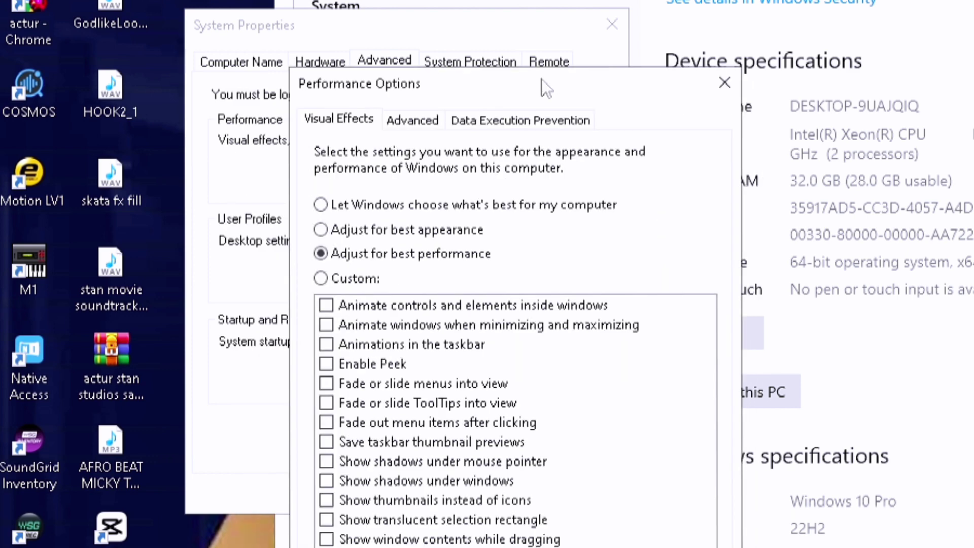
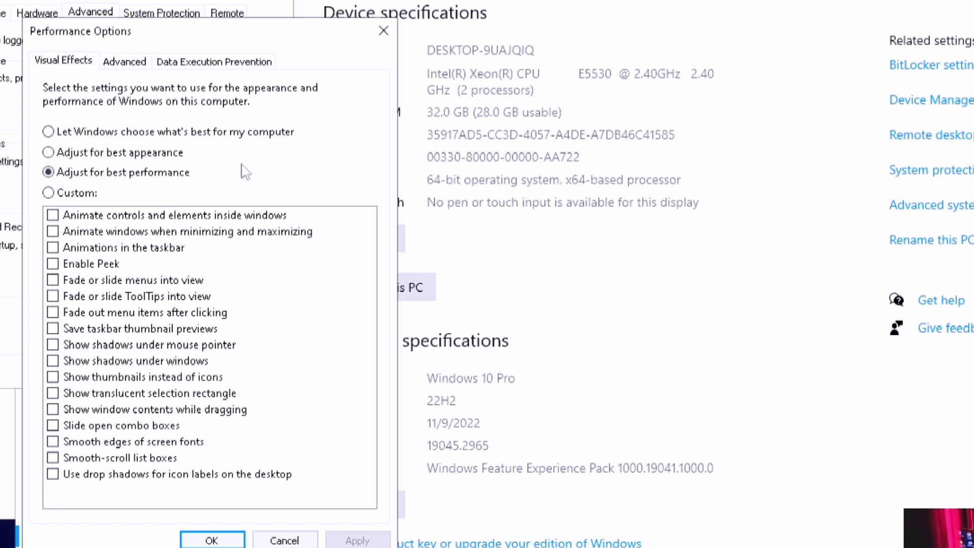
In the advanced performance options, keep processor scheduling adjusted for Background services and confirm both Performance Options and System Properties.
click(123, 64)
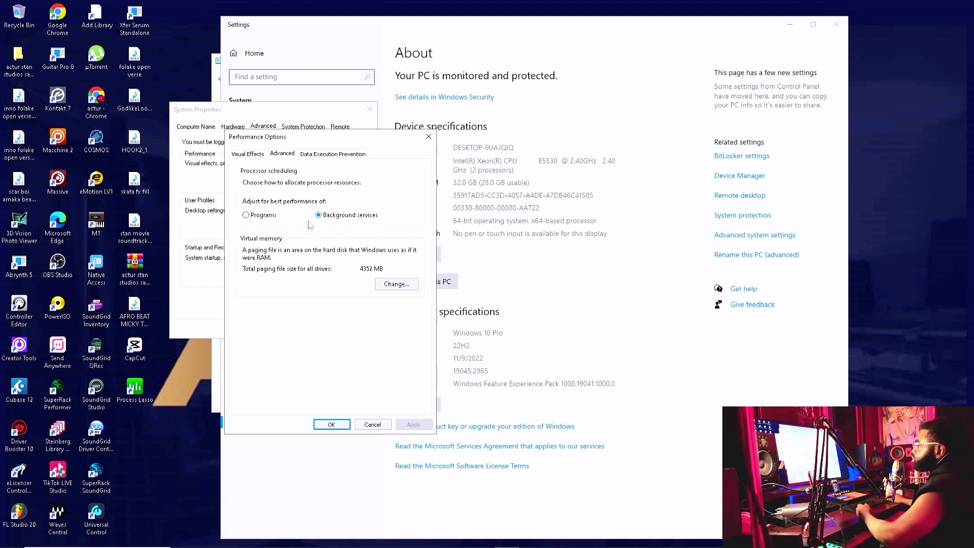
drag(361, 143, 382, 149)
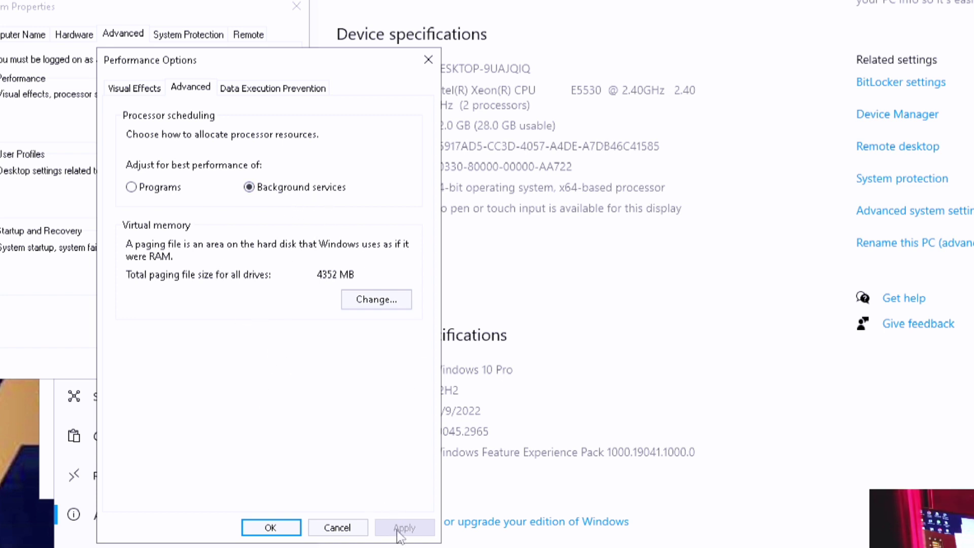
click(272, 528)
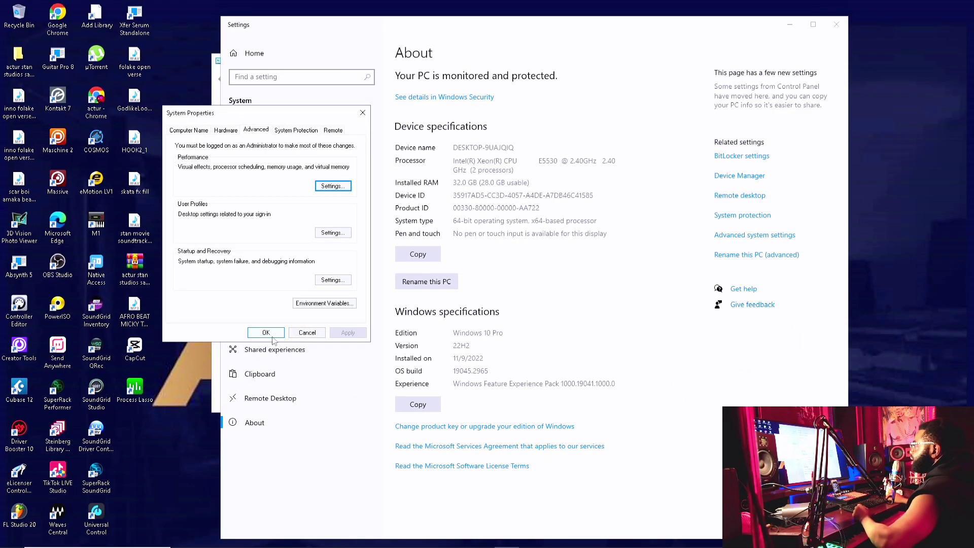
click(265, 333)
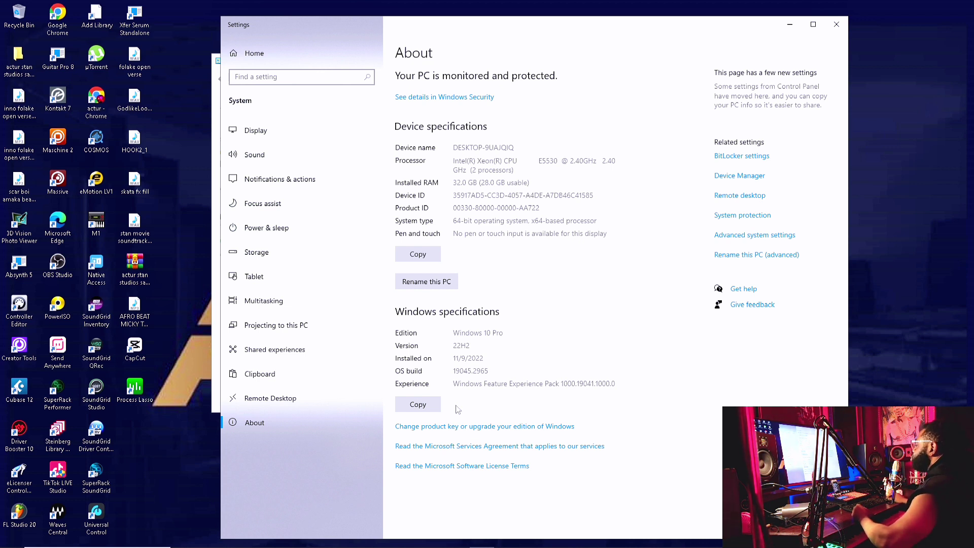
Launch Device Manager and close the Settings and Control Panel windows.
drag(638, 35, 663, 26)
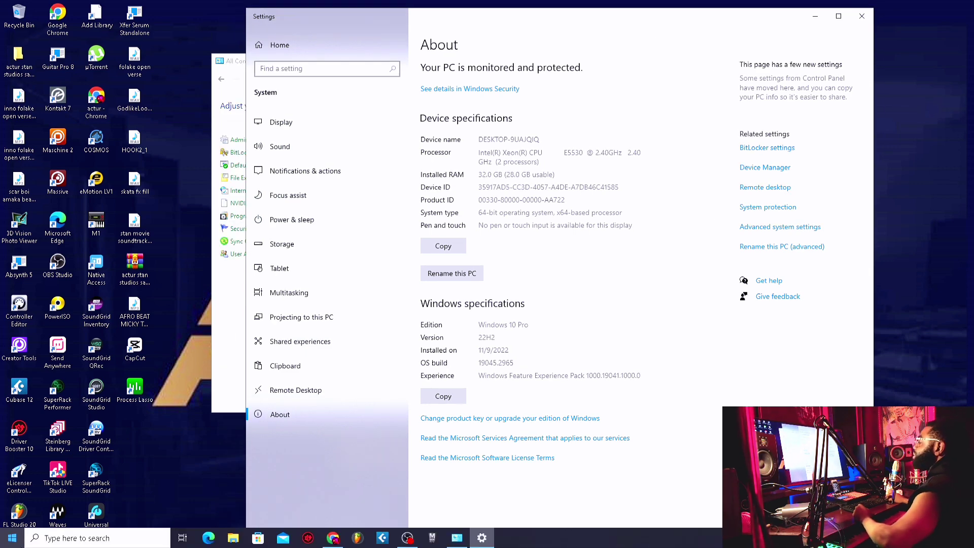
right_click(12, 539)
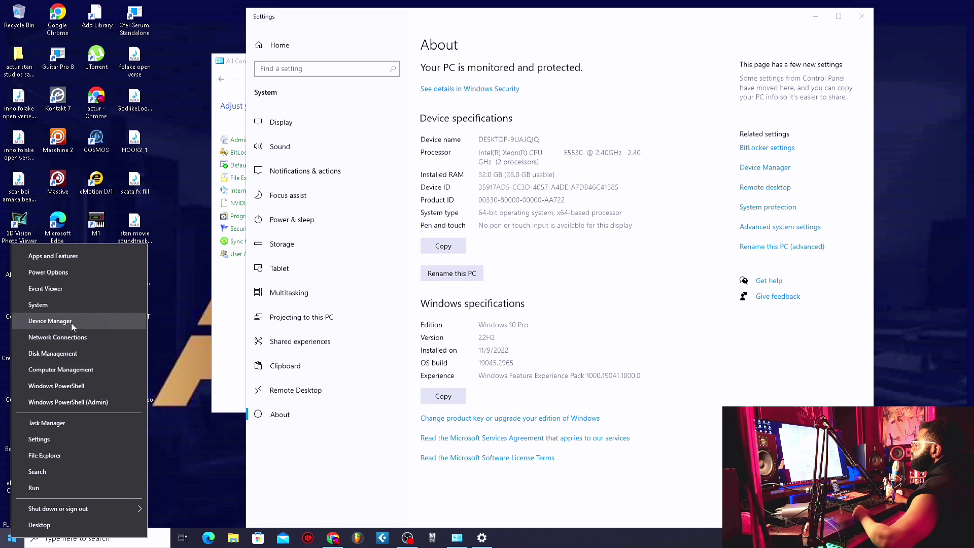
right_click(16, 541)
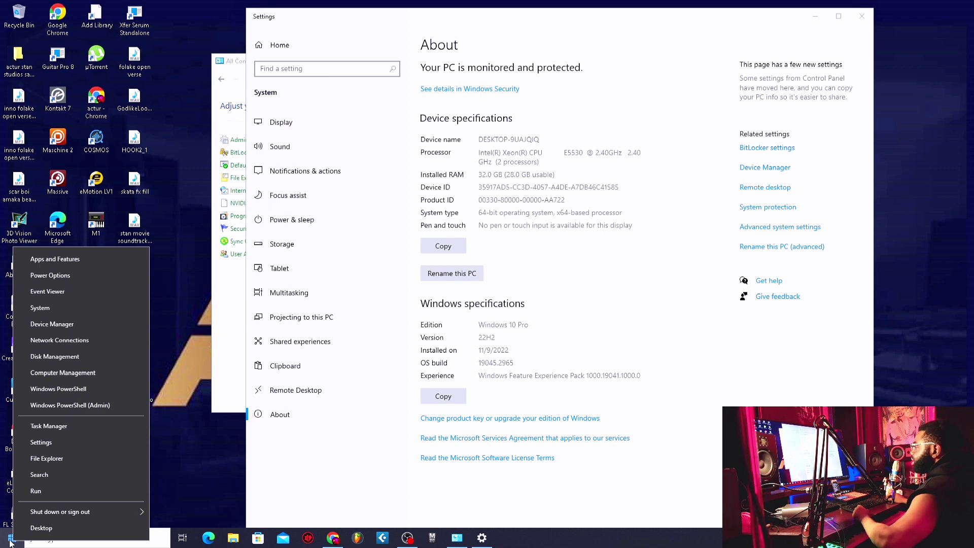
click(58, 327)
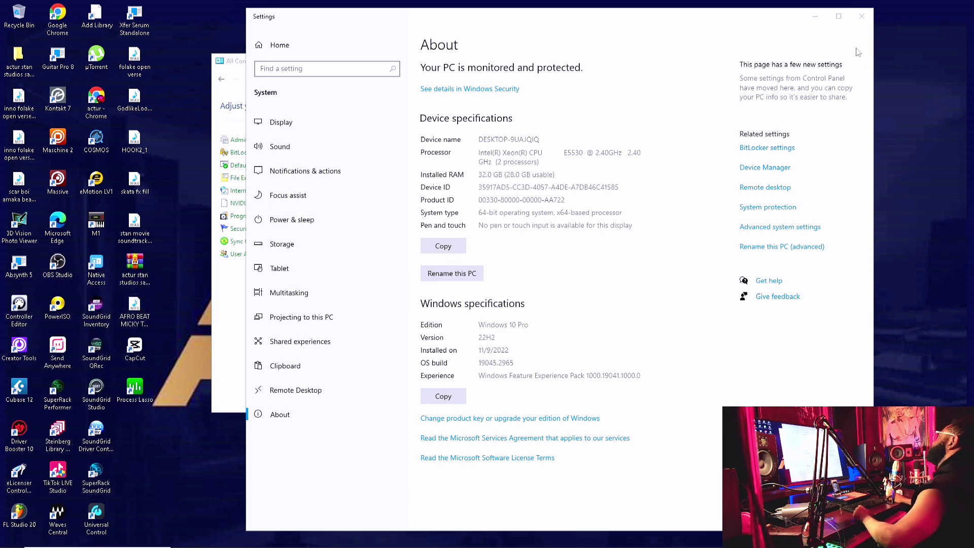
click(868, 14)
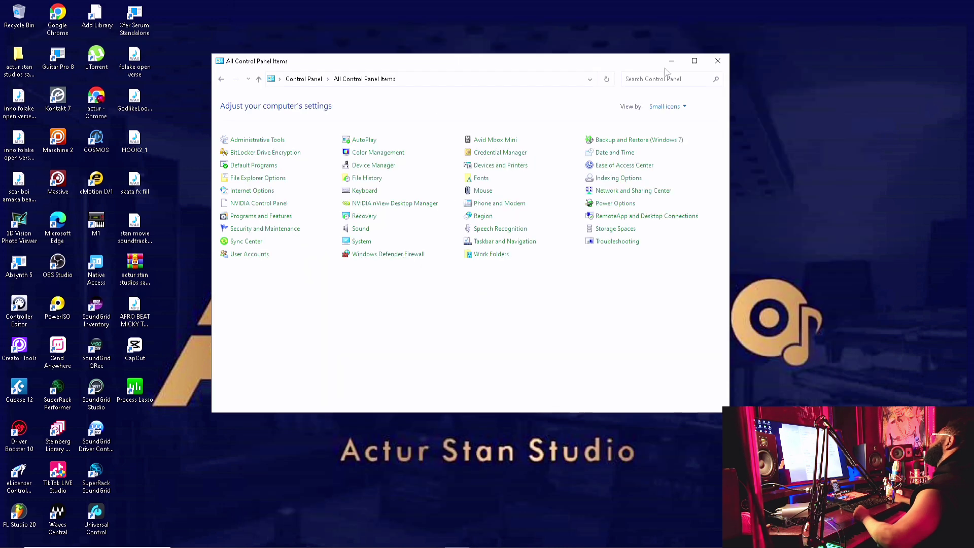
click(718, 60)
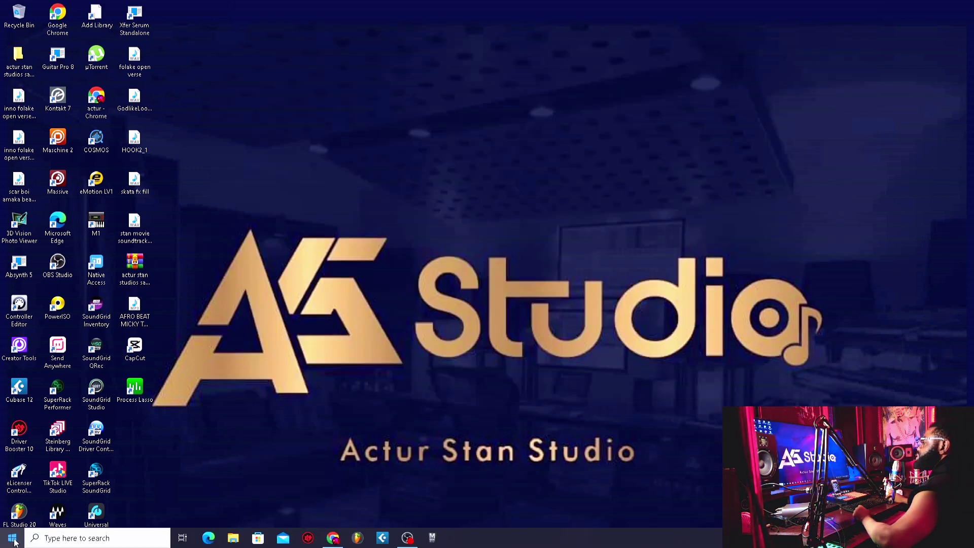
Move the Device Manager window towards the middle of the desktop and enlarge it.
right_click(11, 536)
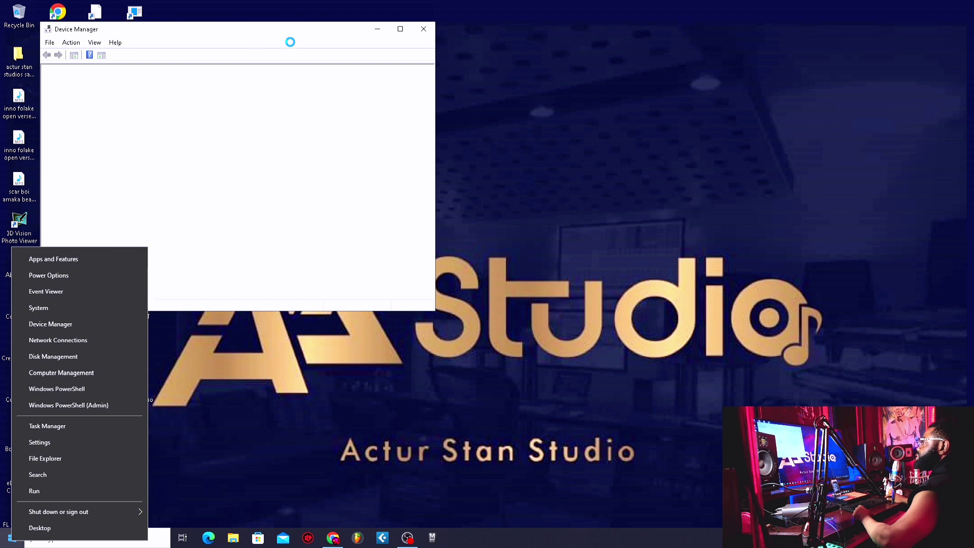
click(267, 34)
drag(268, 33, 475, 71)
right_click(761, 65)
click(787, 96)
drag(643, 347, 704, 438)
Under Universal Serial Bus controllers, keep the Generic USB Hub's permission for the computer to turn it off to save power disabled and confirm.
click(266, 253)
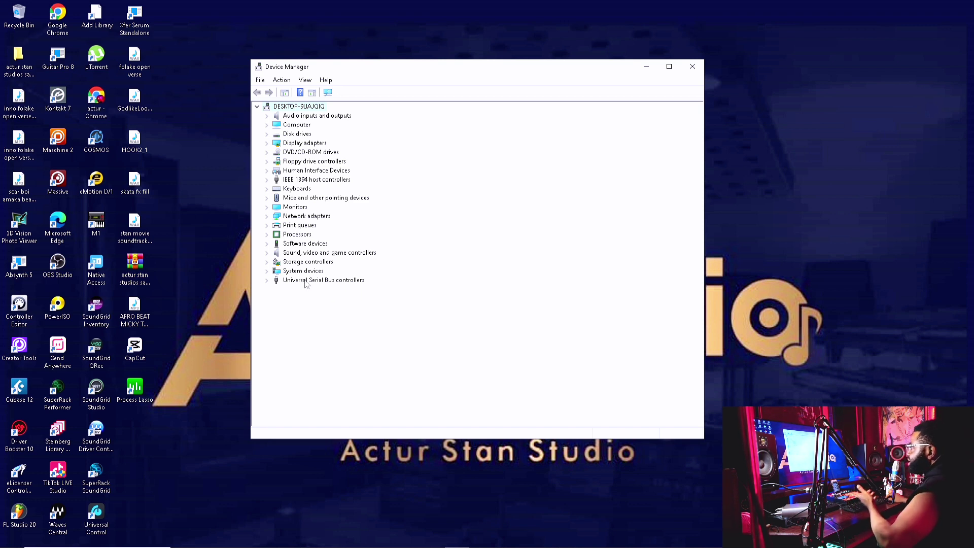
click(266, 281)
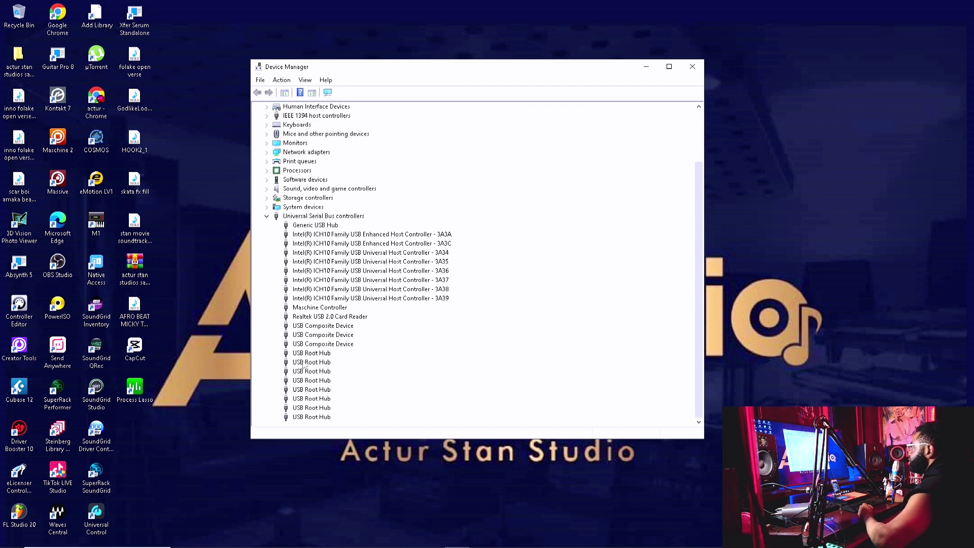
right_click(303, 225)
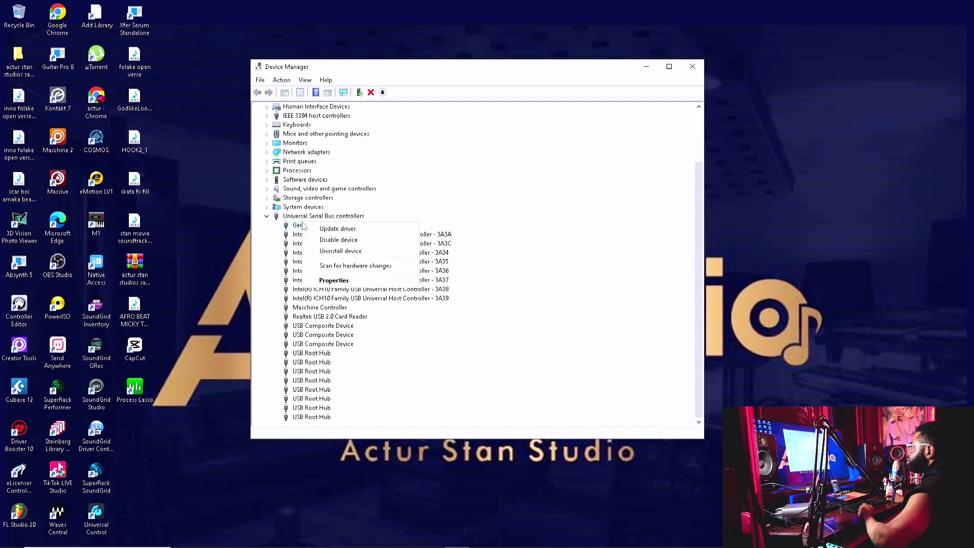
click(341, 287)
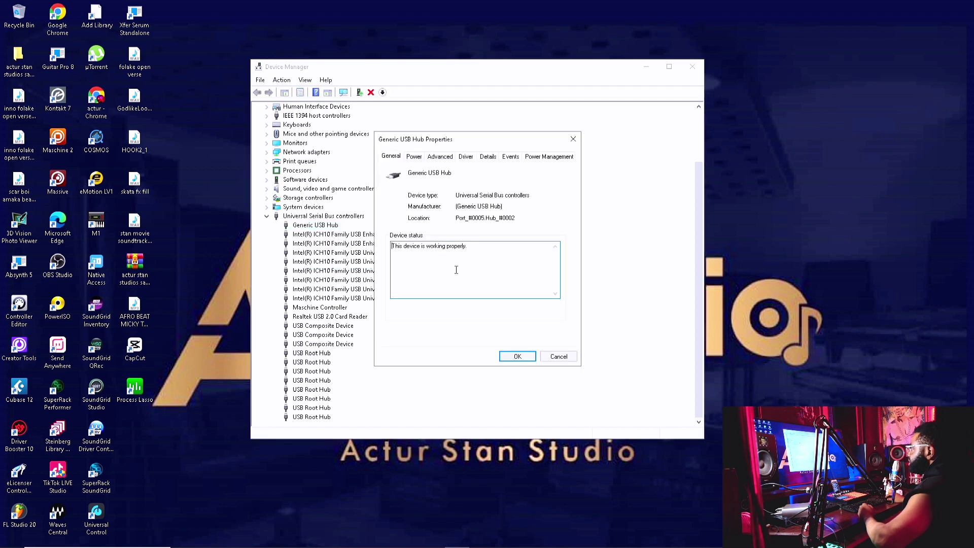
click(537, 157)
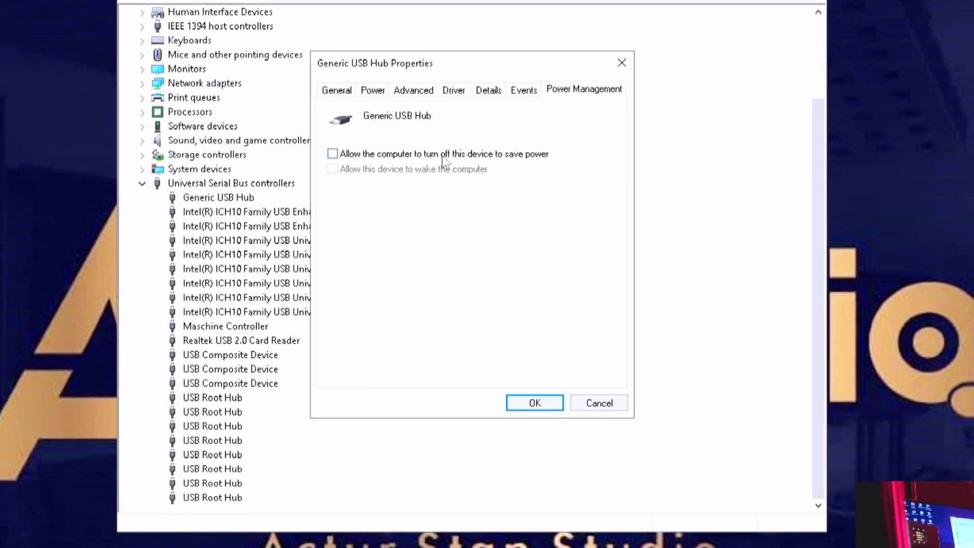
click(346, 163)
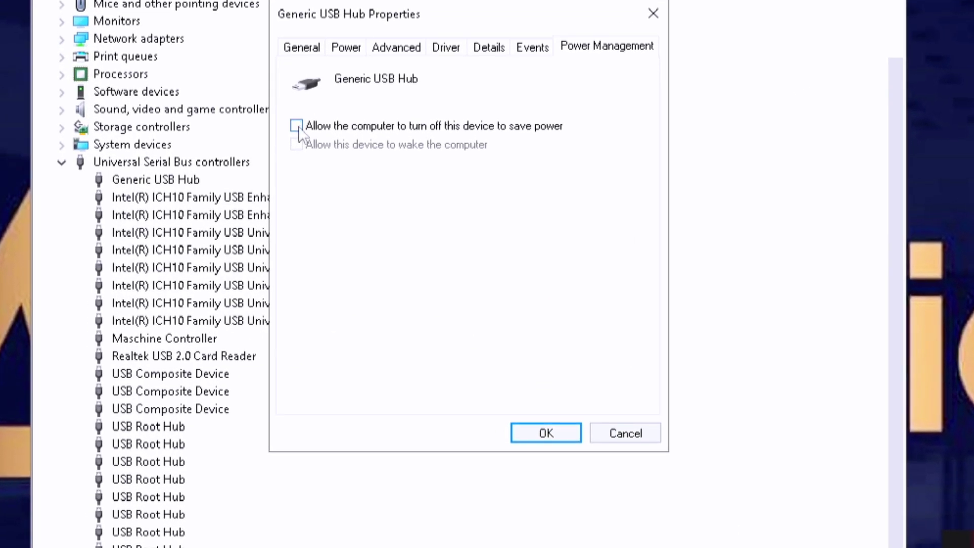
click(296, 127)
click(297, 127)
click(297, 126)
click(546, 433)
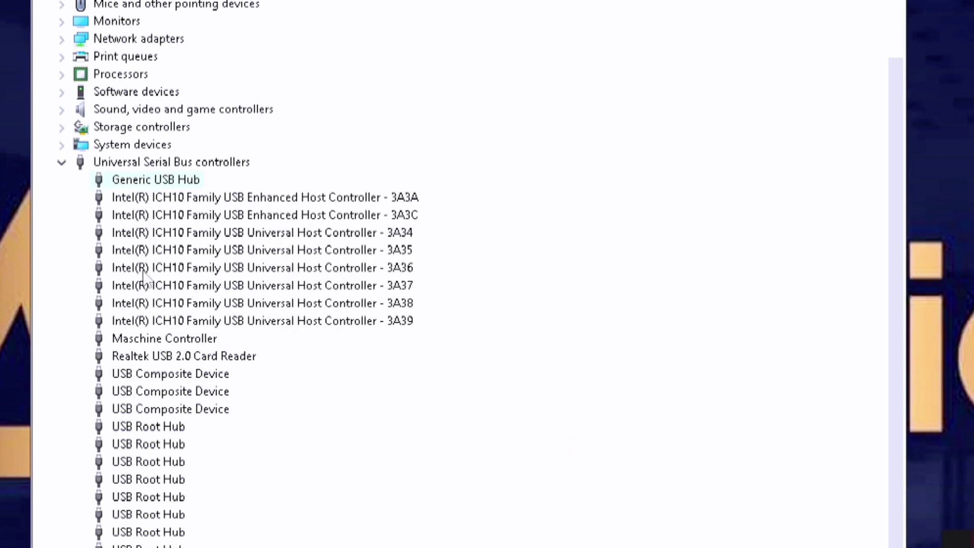
Check the properties of the Intel USB Enhanced Host Controller 3A3A and the Maschine Controller for power management options.
click(149, 200)
right_click(148, 200)
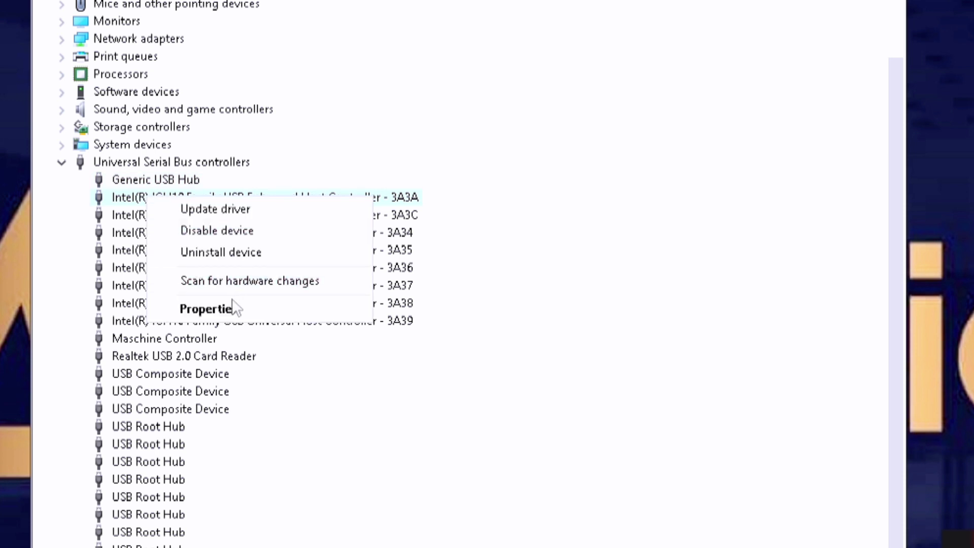
click(183, 306)
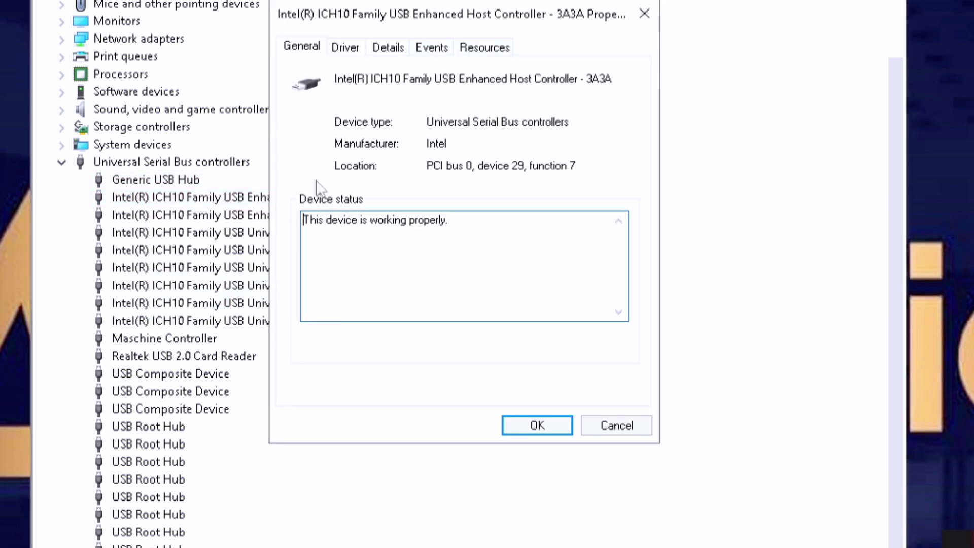
click(644, 14)
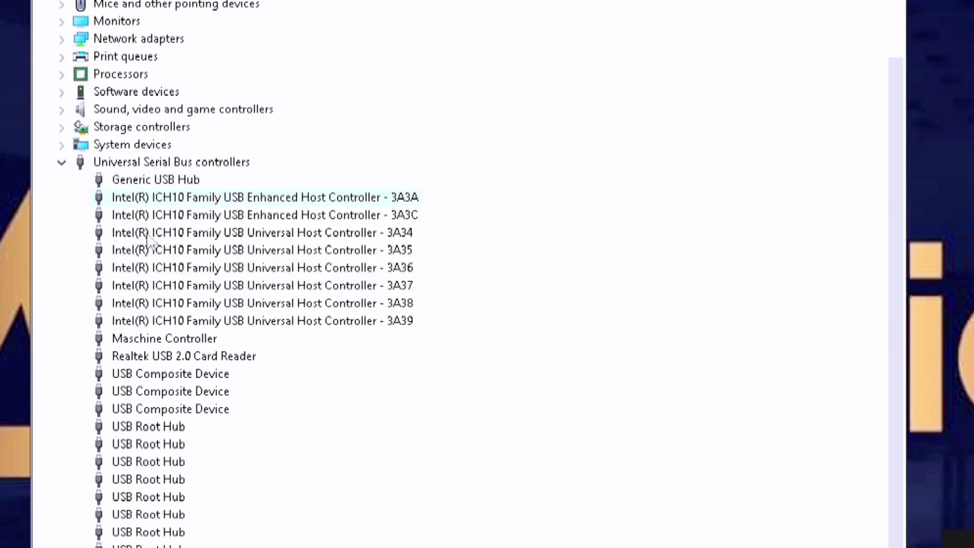
right_click(172, 339)
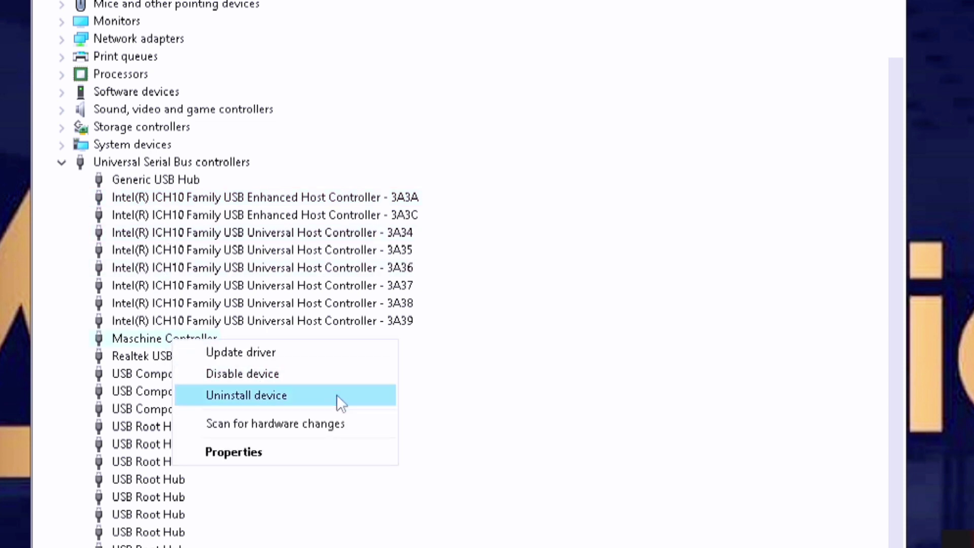
click(263, 449)
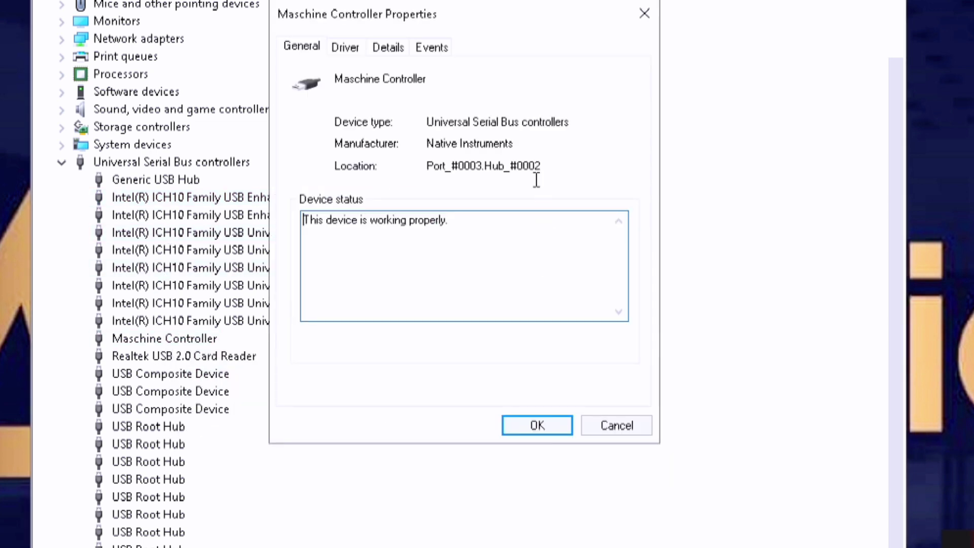
click(656, 18)
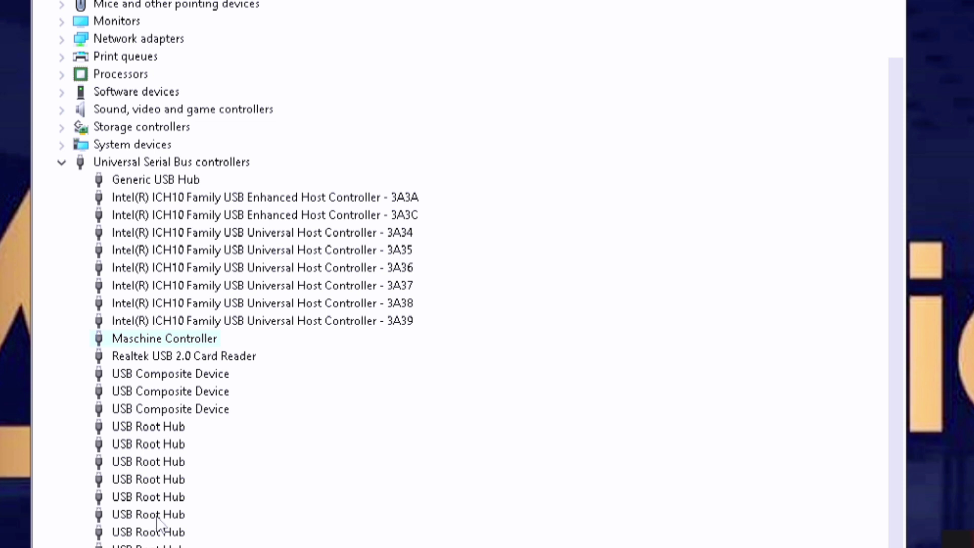
Check the first USB Root Hub's power management settings, collapse the Universal Serial Bus controllers and close Device Manager.
right_click(141, 429)
click(193, 536)
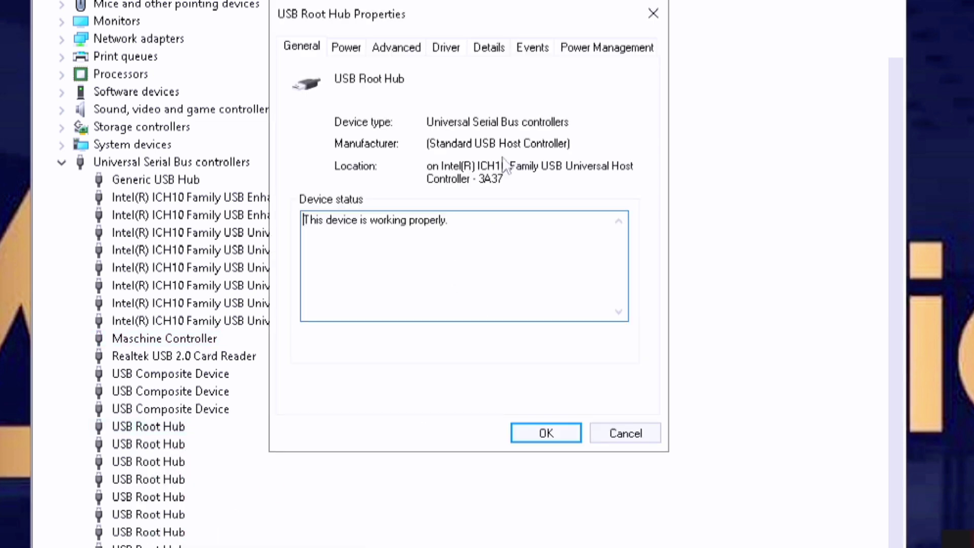
click(607, 49)
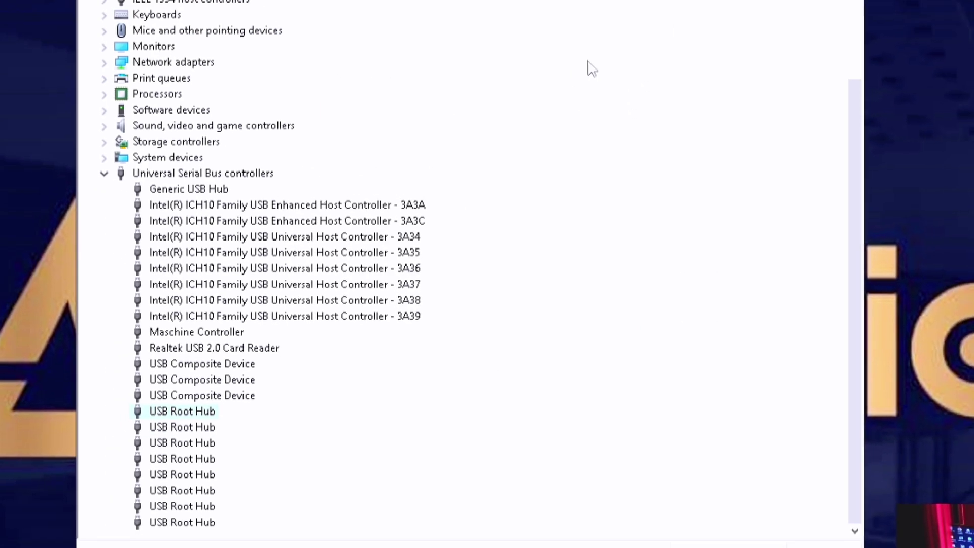
click(188, 195)
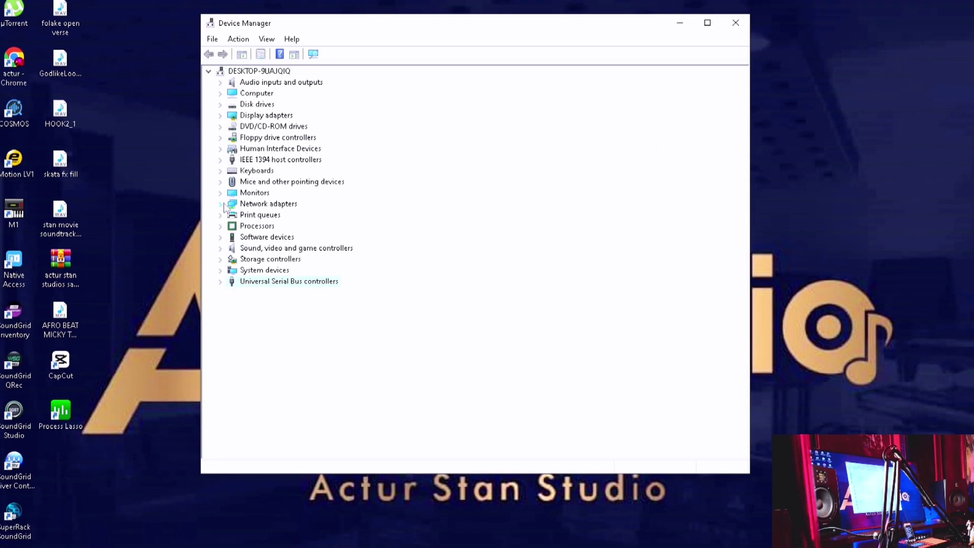
click(692, 68)
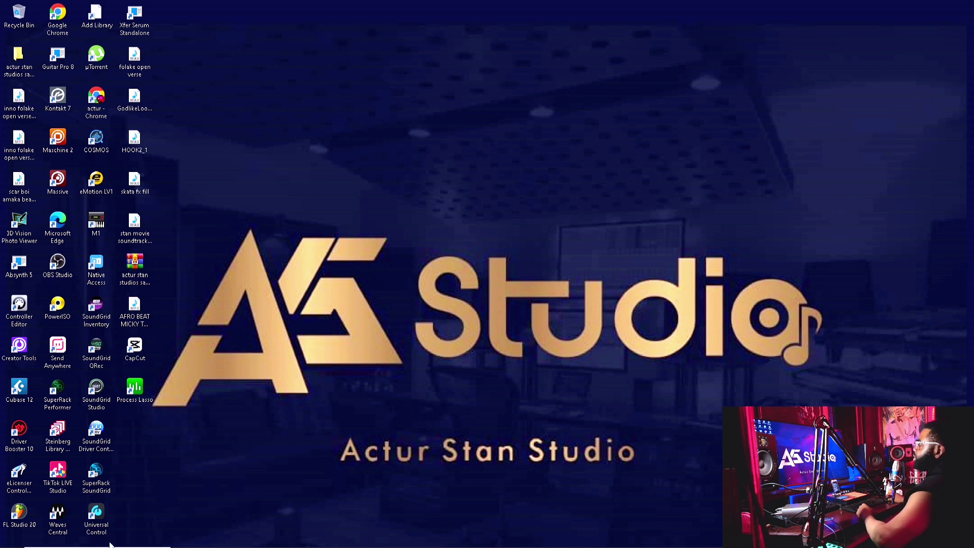
Open Windows Settings, reposition its window on the desktop and reduce the window's height.
mouse_move(38, 543)
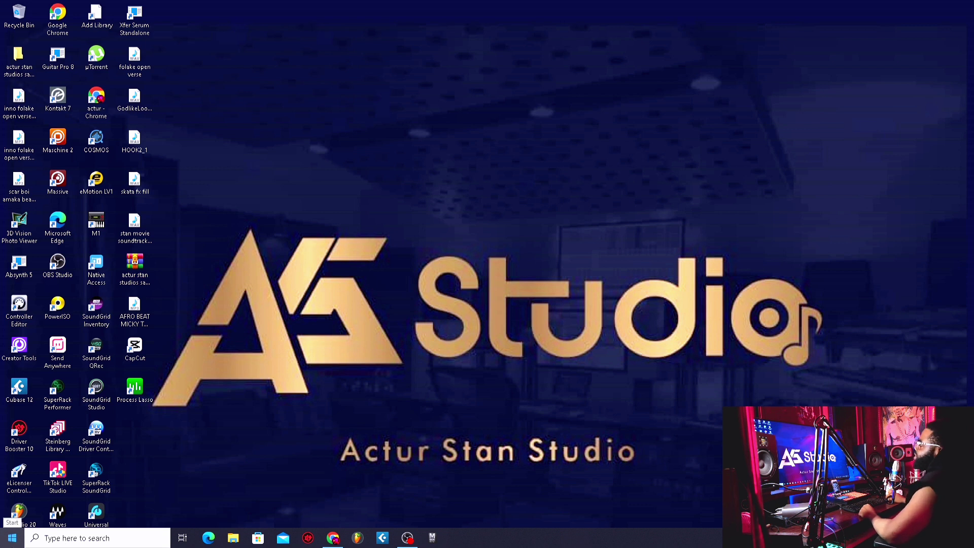
right_click(11, 542)
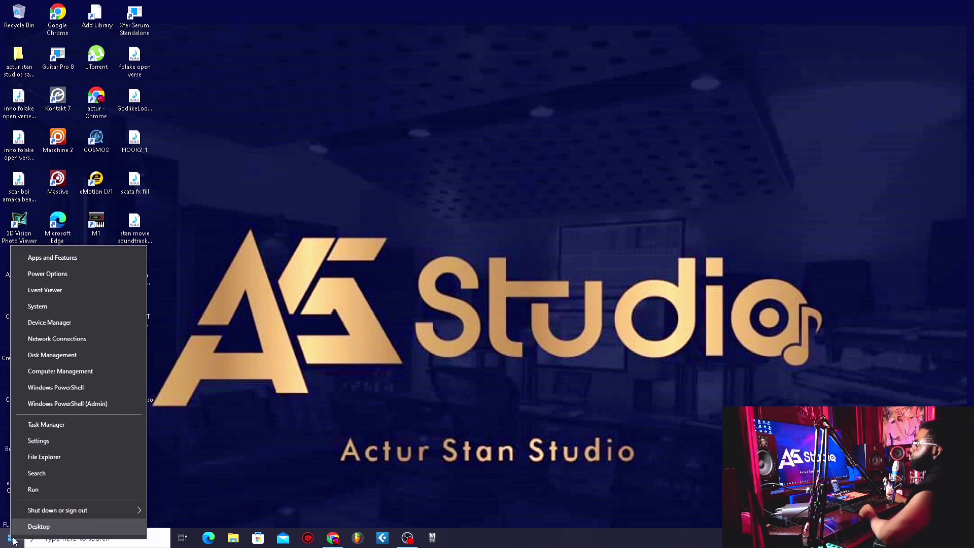
click(71, 445)
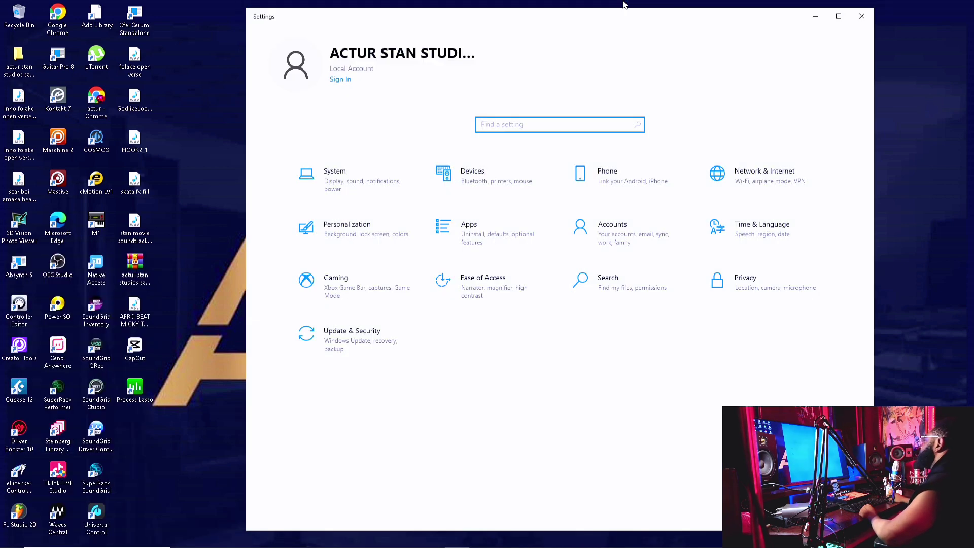
drag(599, 22, 541, 21)
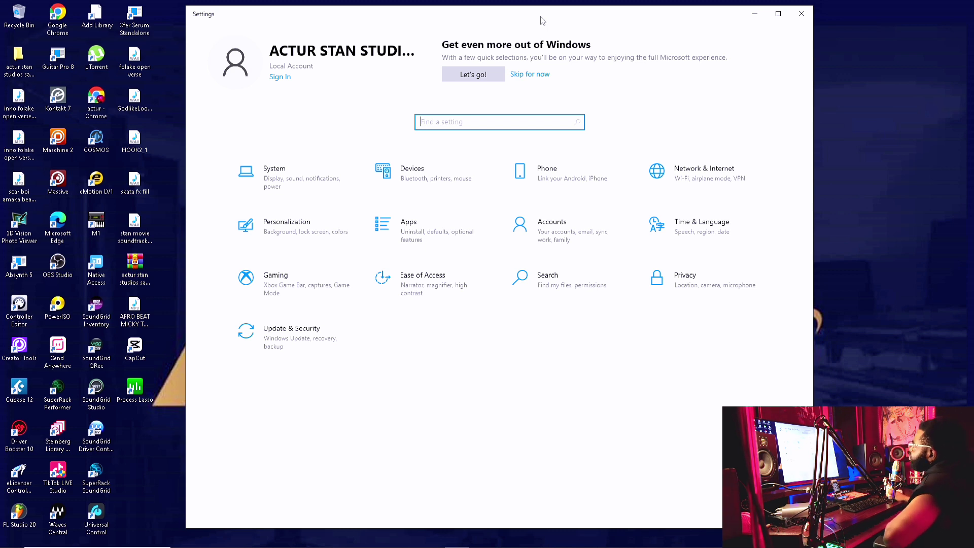
drag(654, 528, 671, 374)
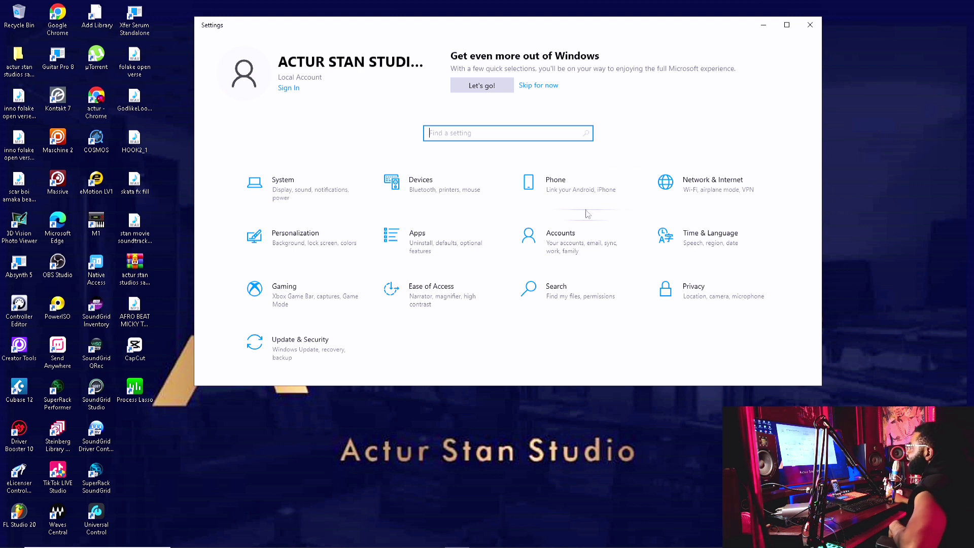
Make the Settings window taller and open the Background apps page of the Privacy settings.
click(726, 291)
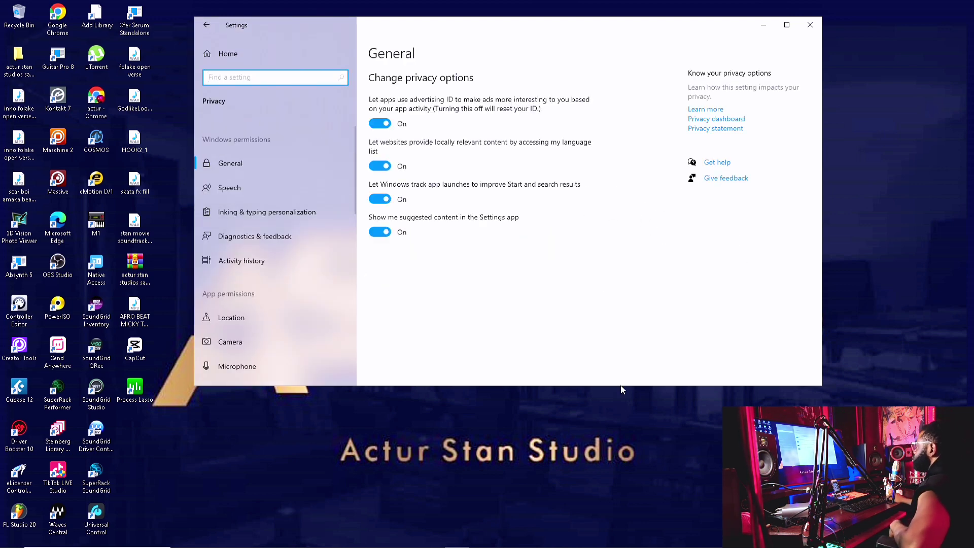
drag(622, 386, 623, 480)
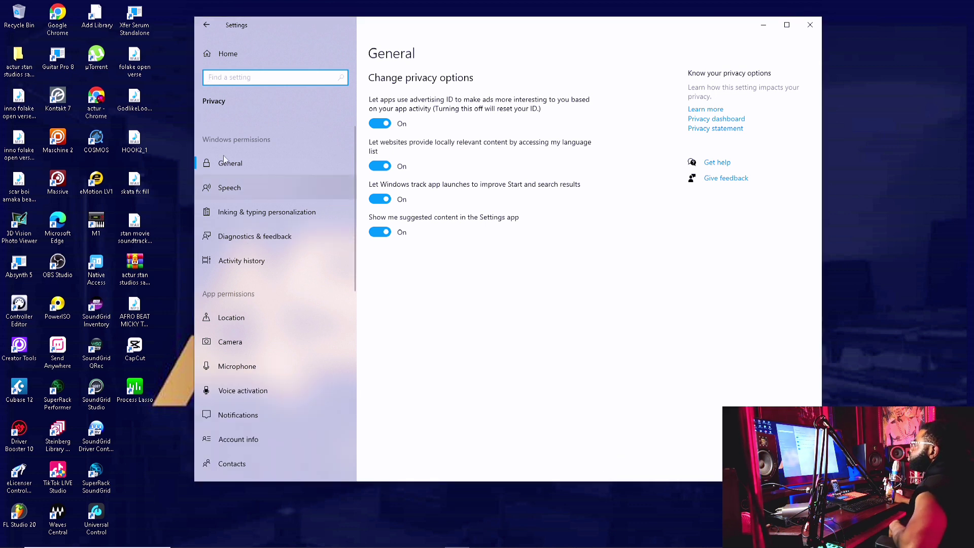
scroll(263, 193, down, 2)
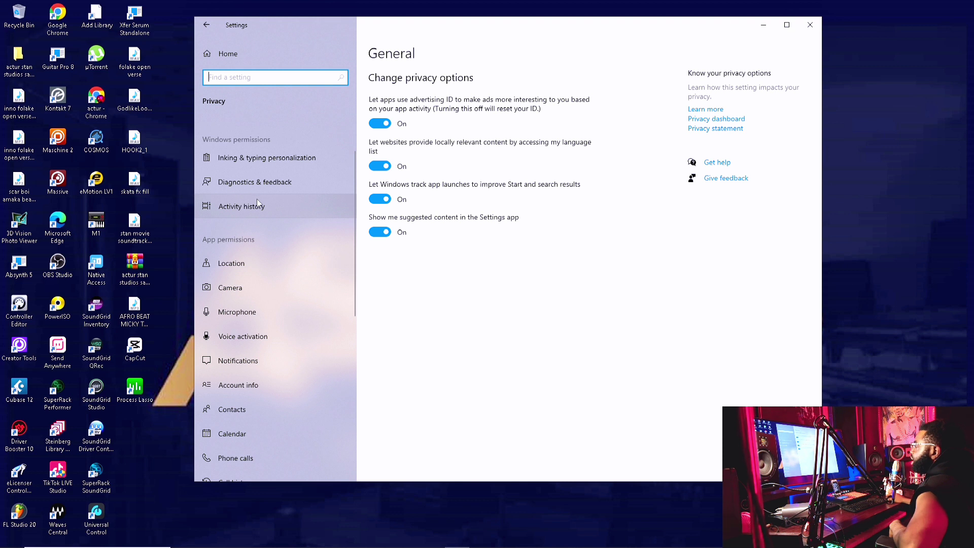
scroll(256, 198, down, 6)
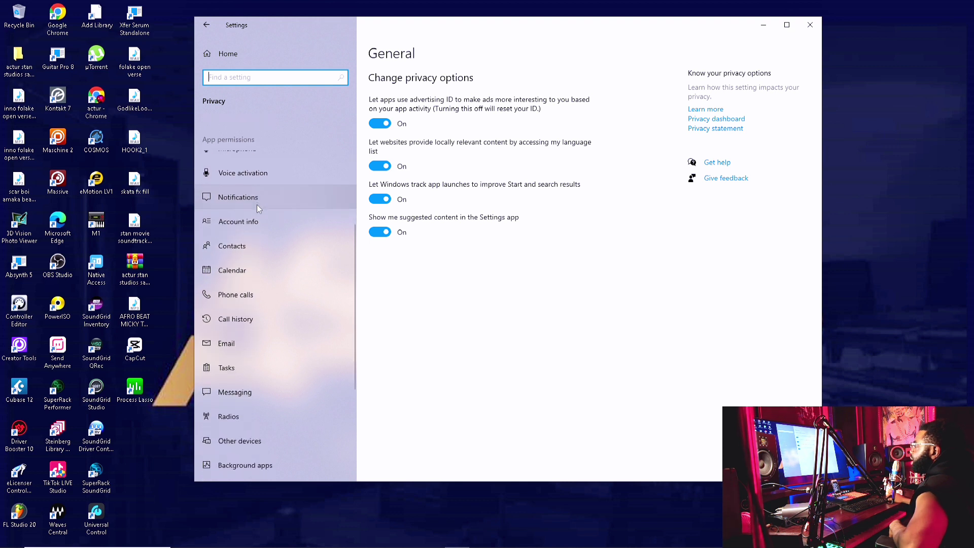
scroll(257, 203, down, 6)
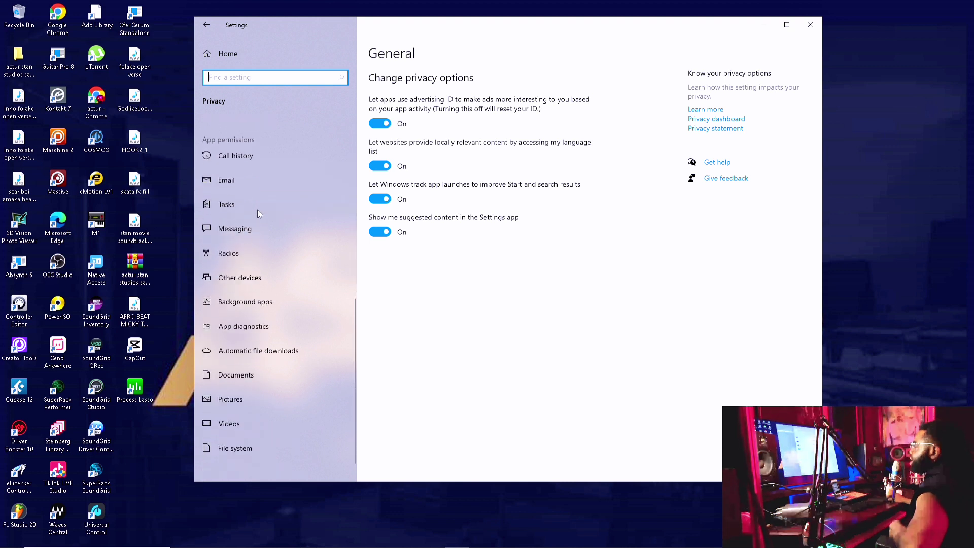
click(270, 306)
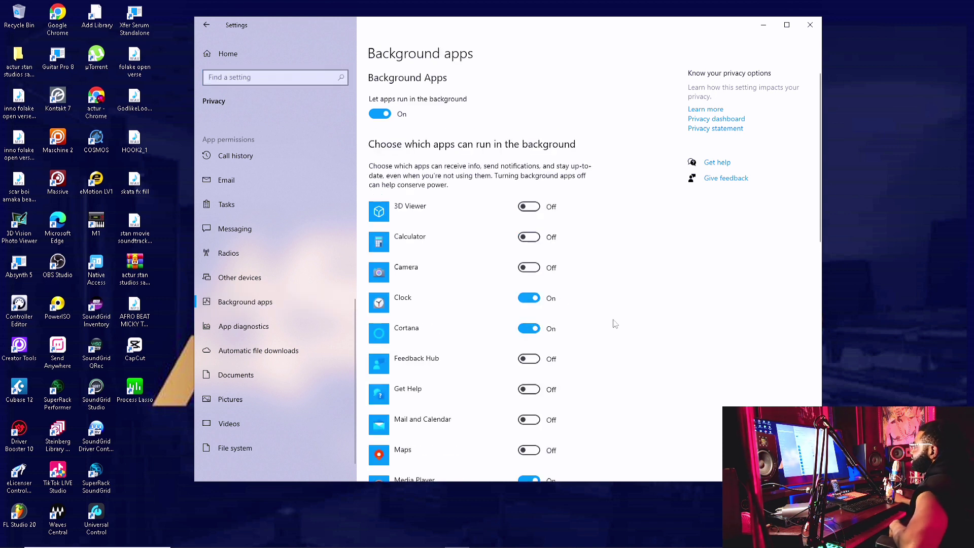
Review which apps are allowed to run in the background and close Settings.
scroll(613, 322, down, 3)
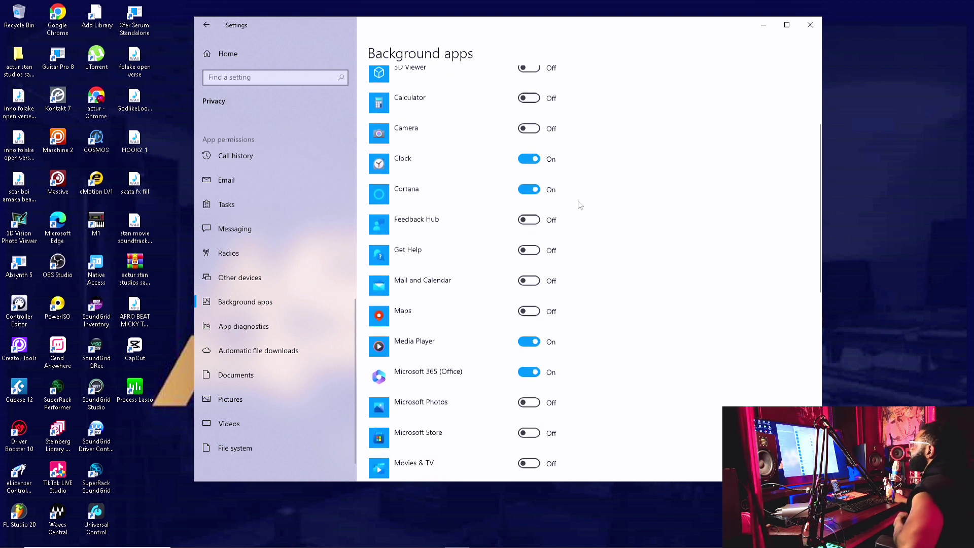
scroll(568, 230, down, 5)
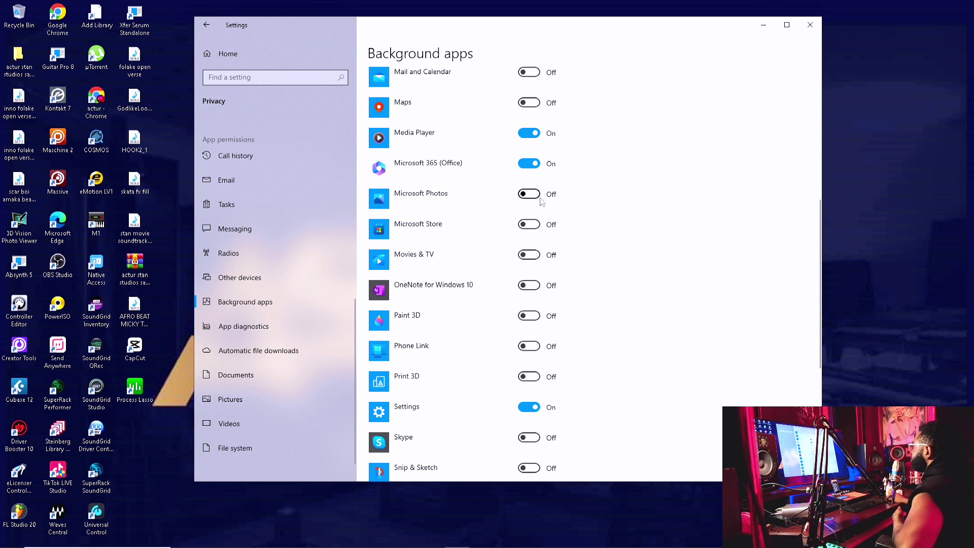
scroll(560, 170, down, 5)
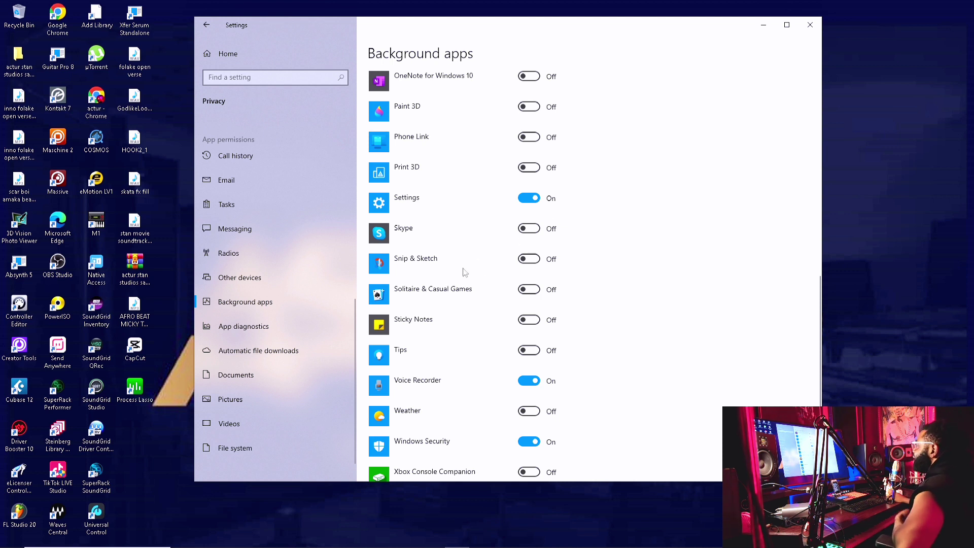
scroll(544, 296, down, 2)
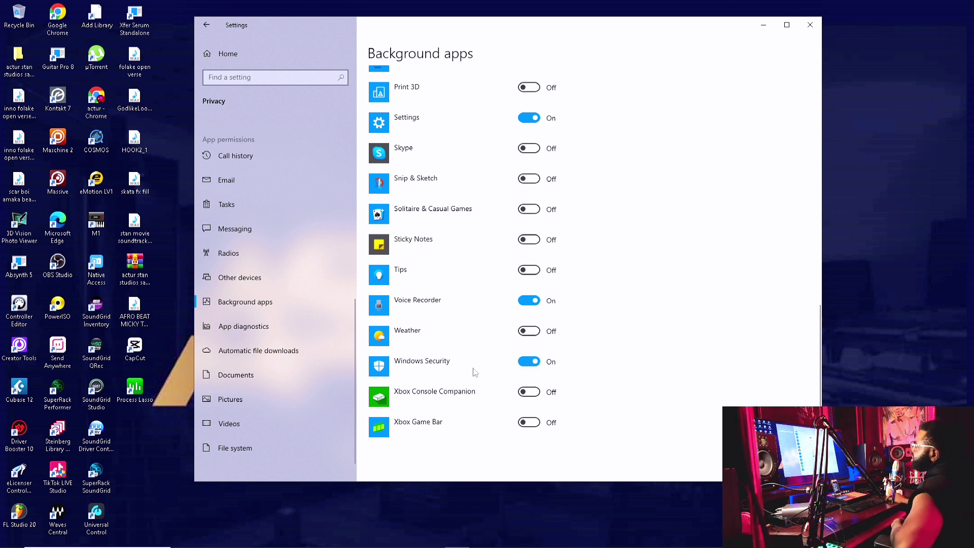
scroll(558, 228, up, 15)
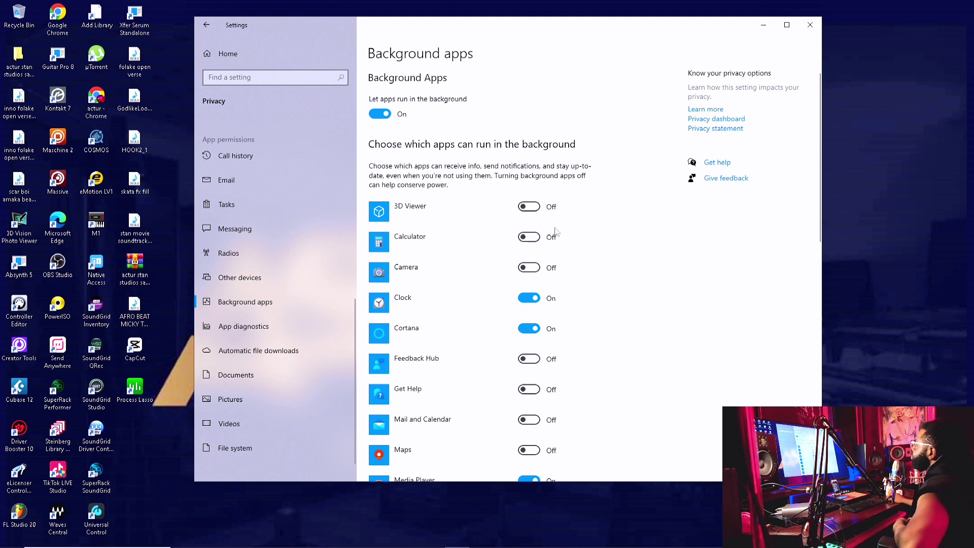
scroll(446, 202, down, 2)
scroll(446, 204, up, 2)
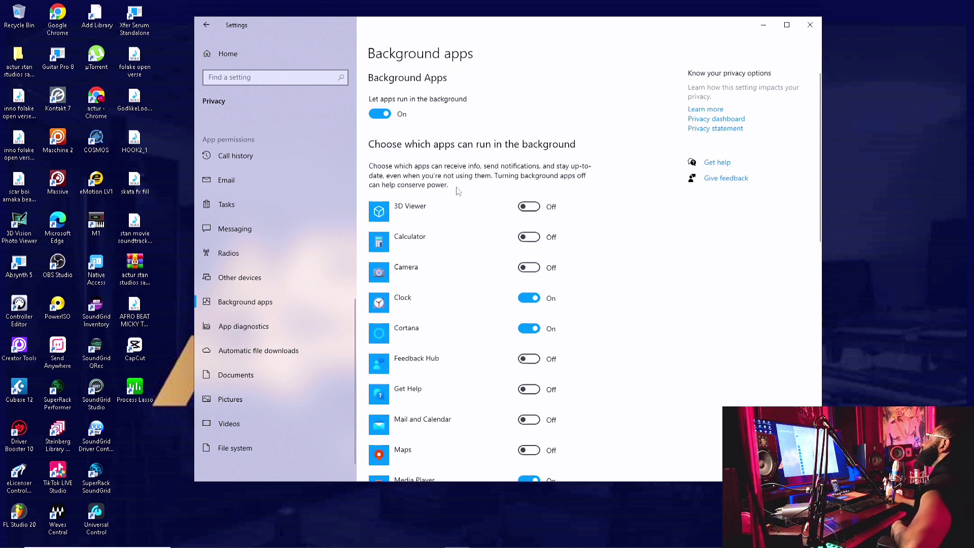
scroll(479, 310, down, 7)
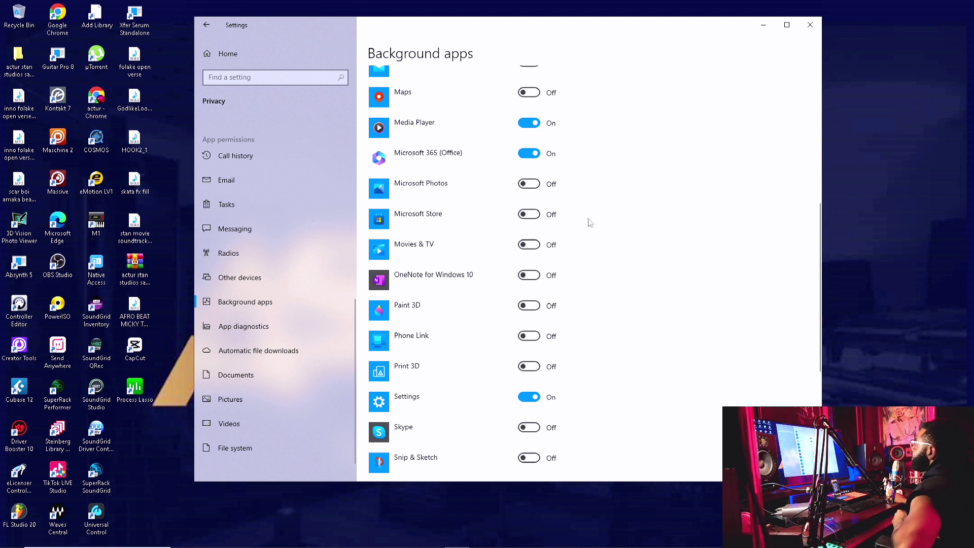
click(809, 25)
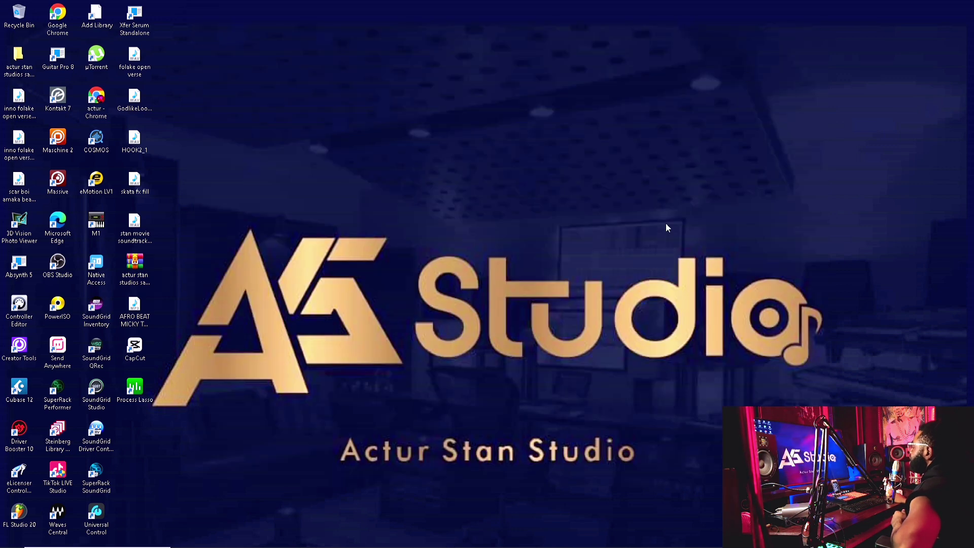
mouse_move(383, 541)
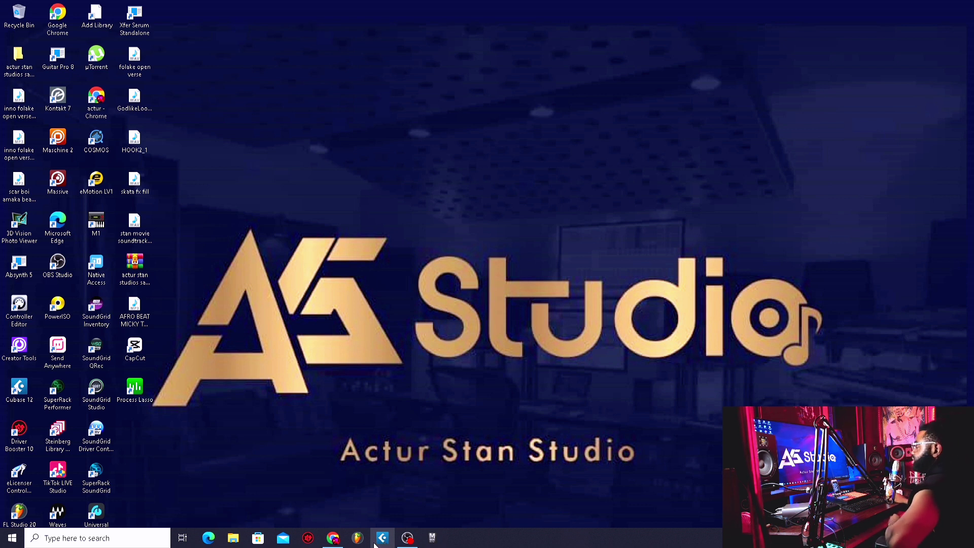
right_click(338, 126)
click(365, 158)
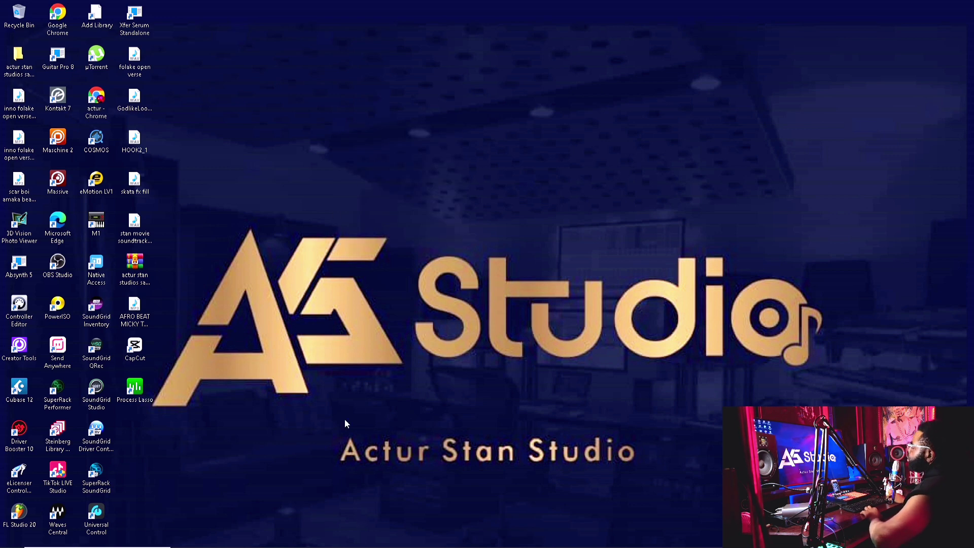
Open Task Manager, shift its window slightly and show the detailed list of running processes.
mouse_move(304, 546)
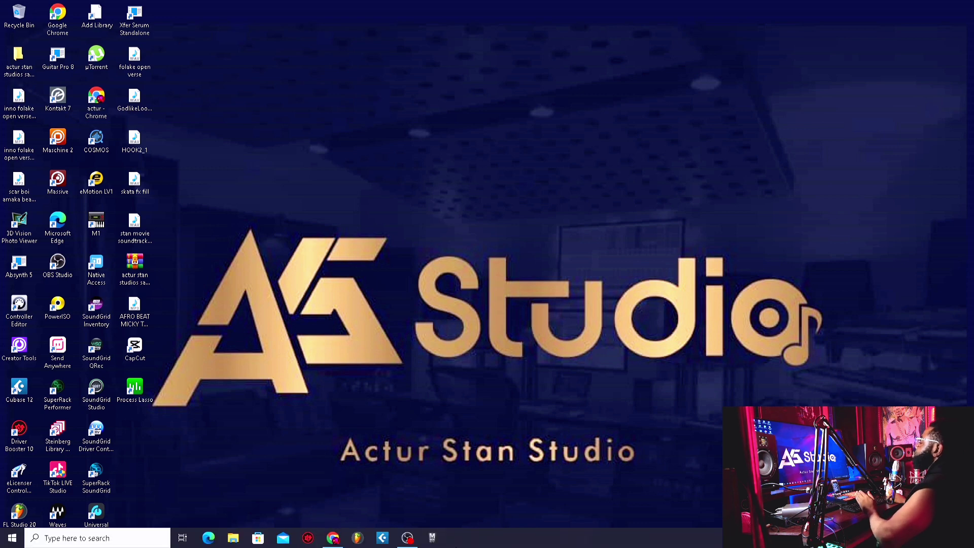
right_click(472, 543)
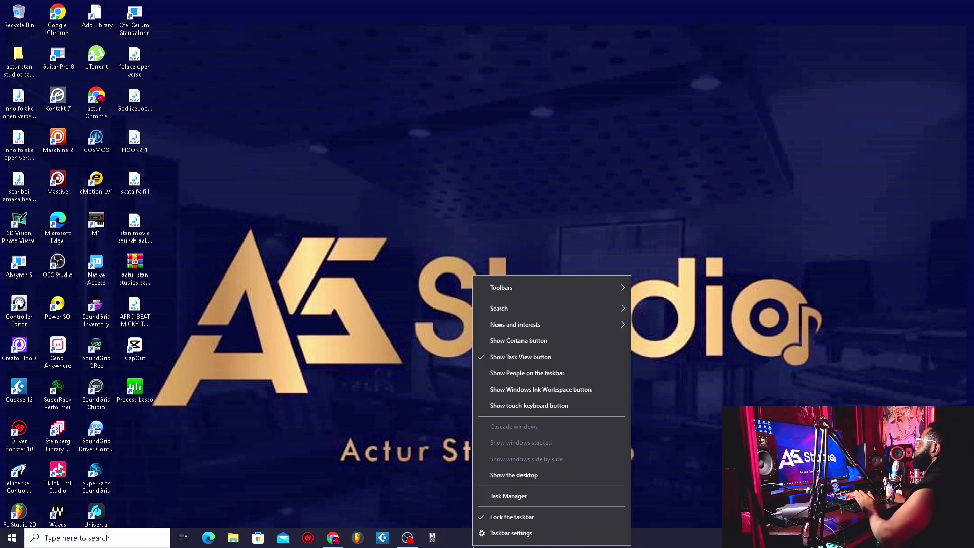
click(540, 496)
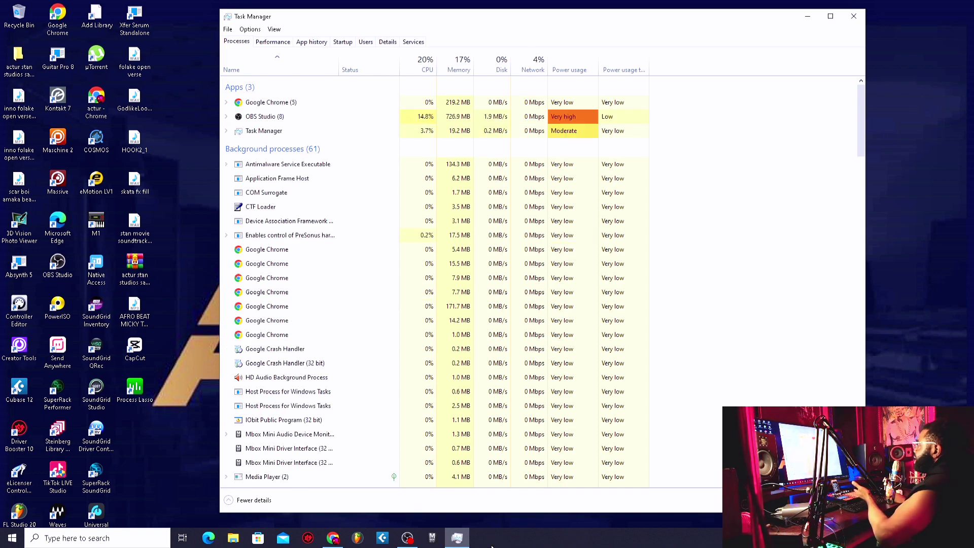
drag(641, 21, 622, 17)
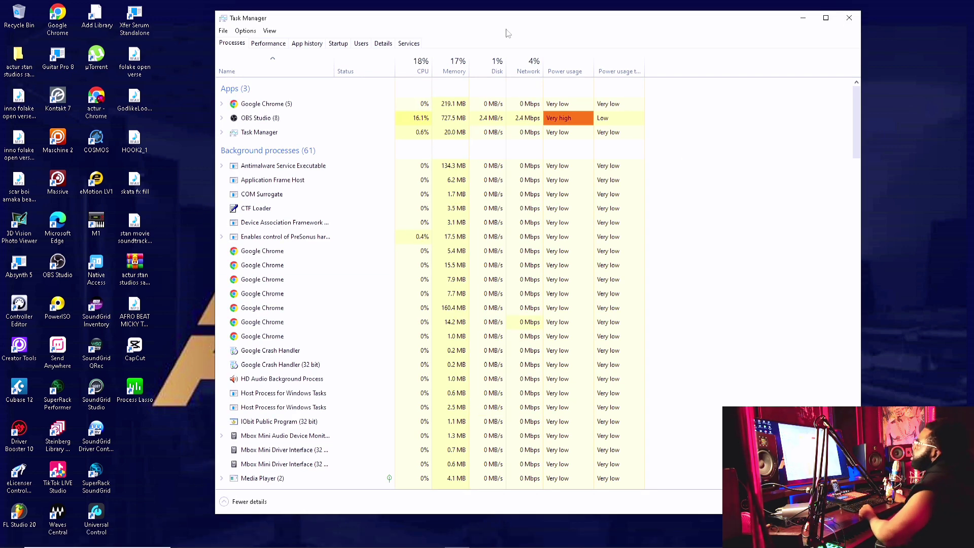
click(384, 44)
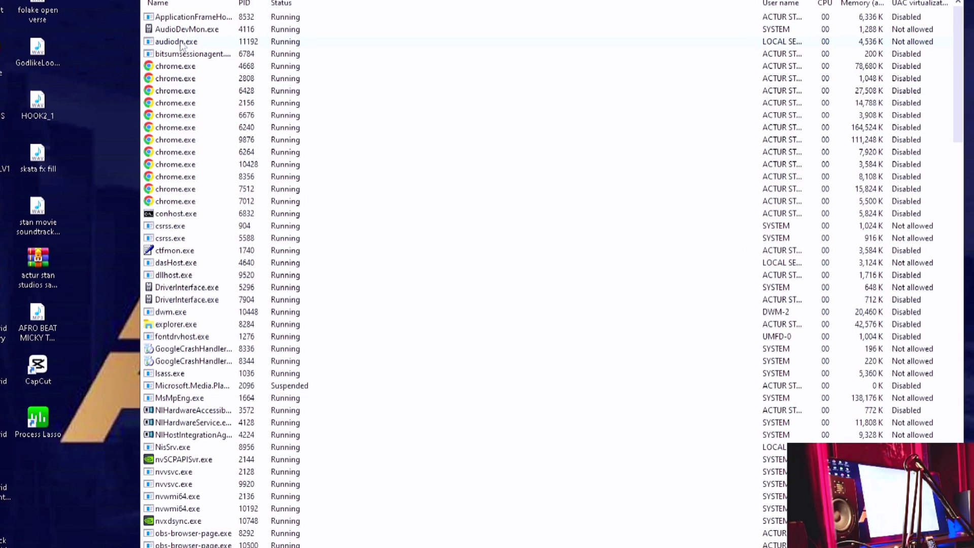
Check the priority level options for the audiodg.exe process.
right_click(181, 42)
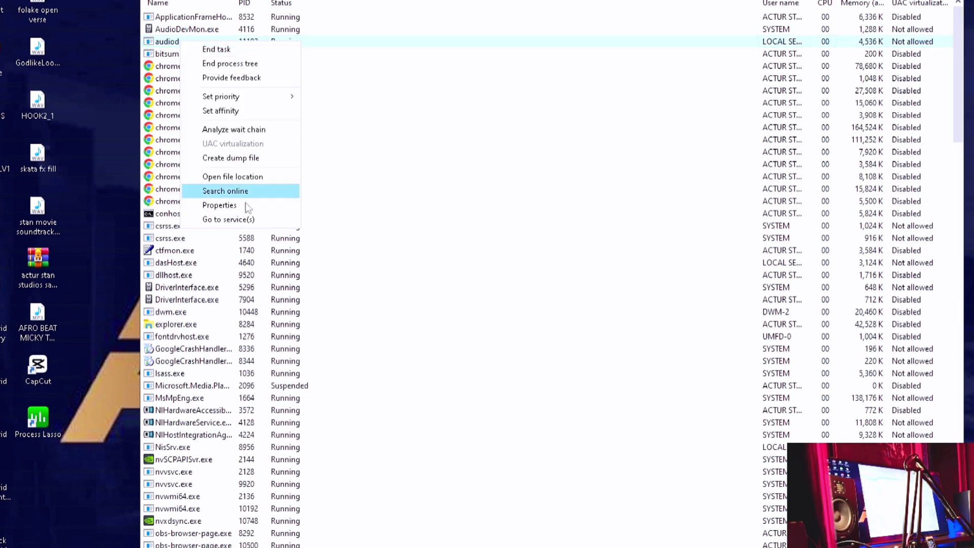
right_click(160, 44)
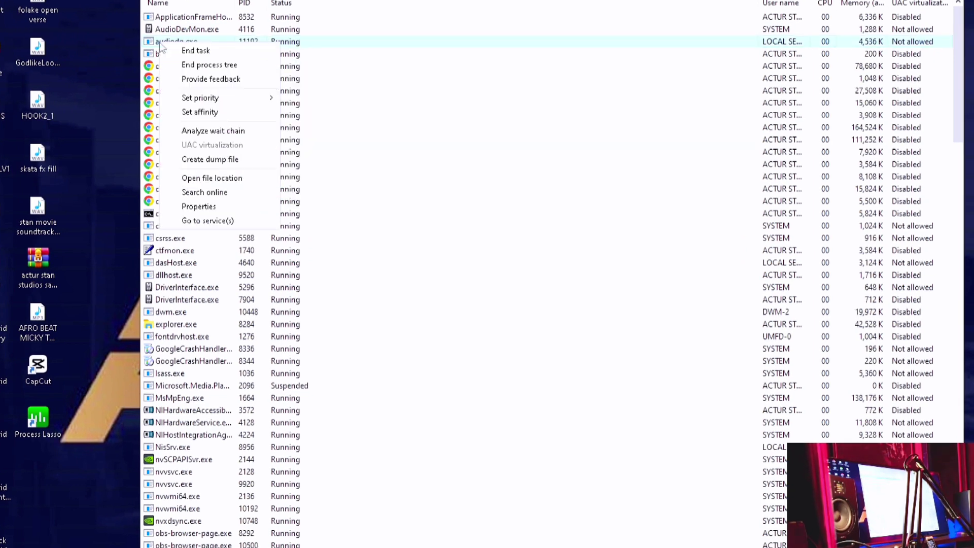
right_click(166, 38)
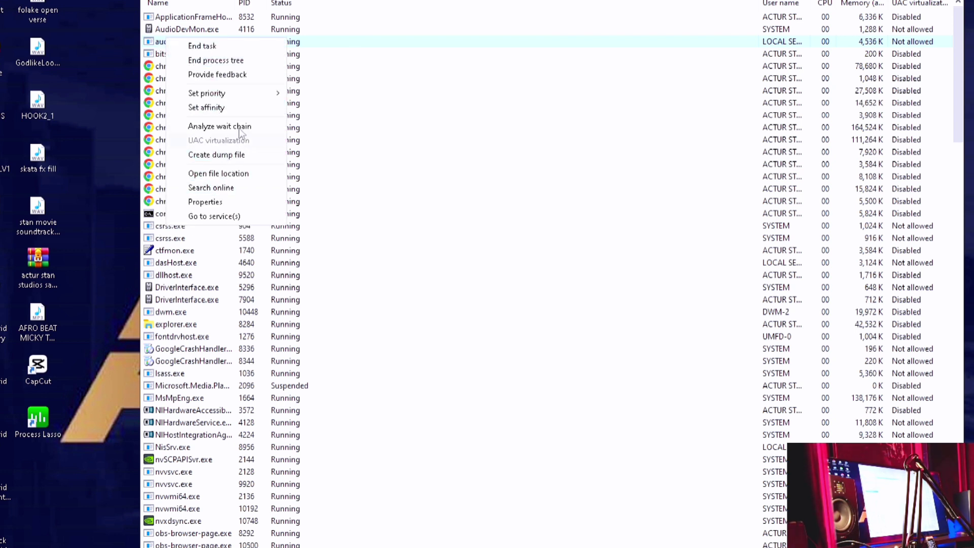
mouse_move(234, 96)
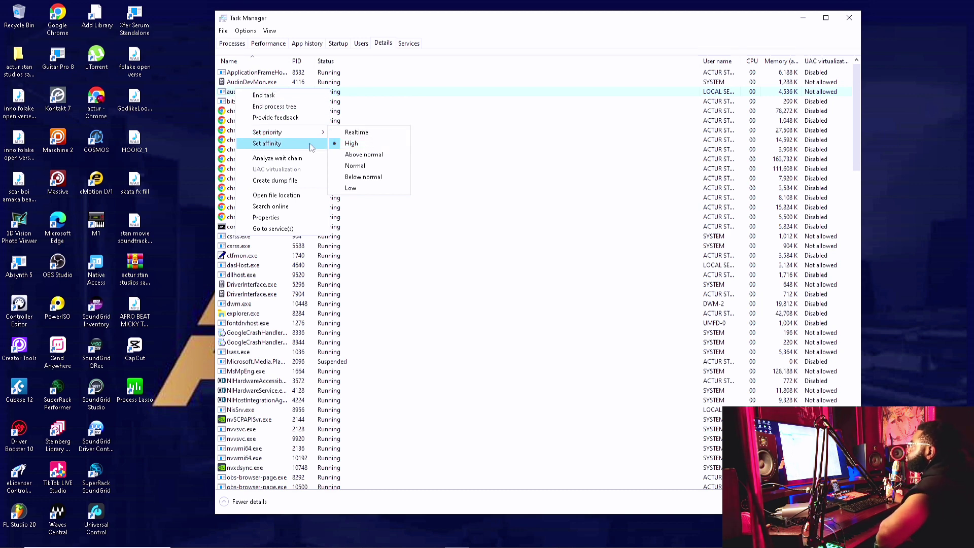
mouse_move(315, 136)
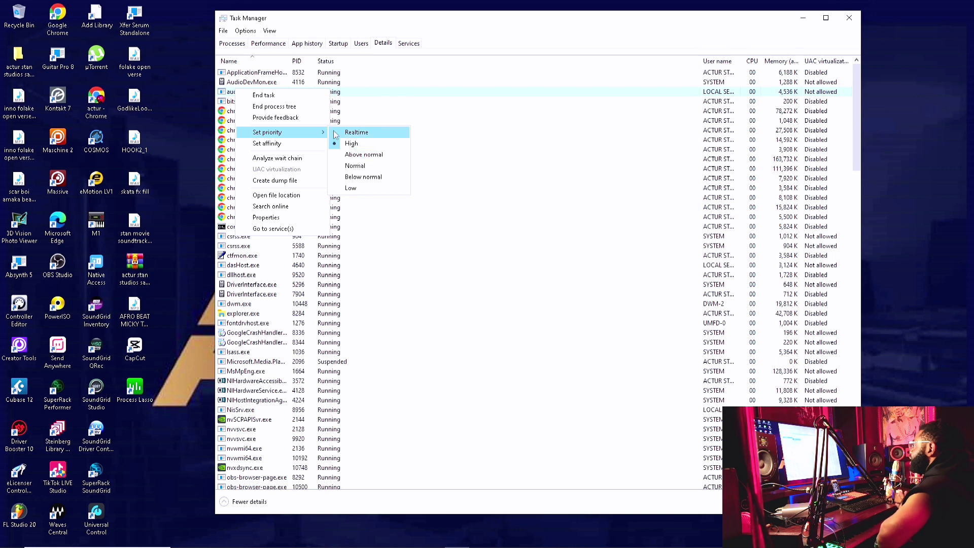
Restrict the processor affinity of audiodg.exe to CPU 2 (Node 0) only and confirm.
click(277, 144)
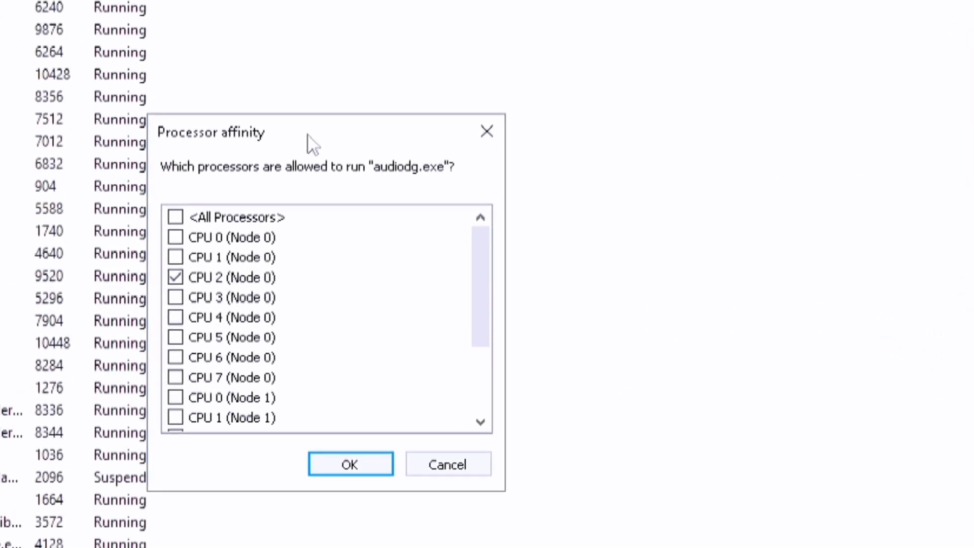
drag(310, 142, 379, 134)
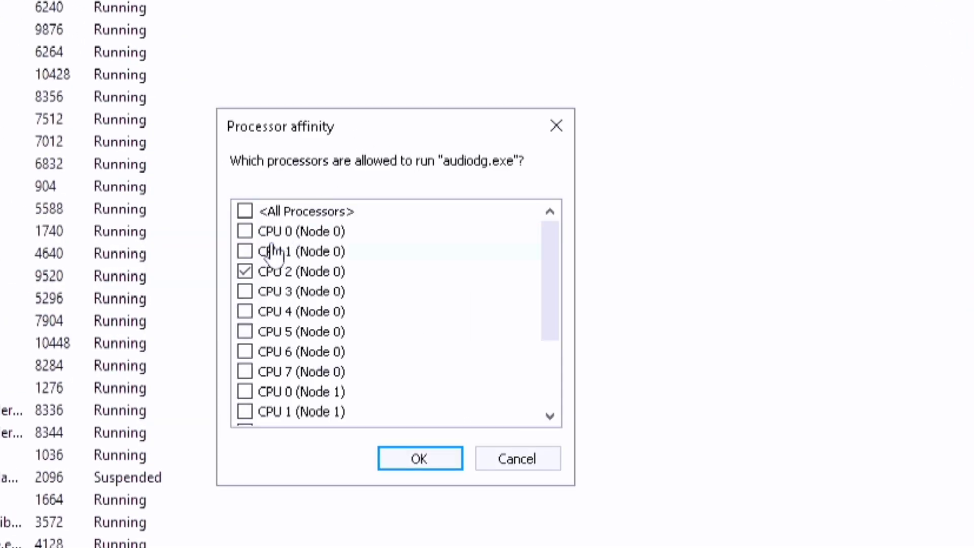
click(247, 212)
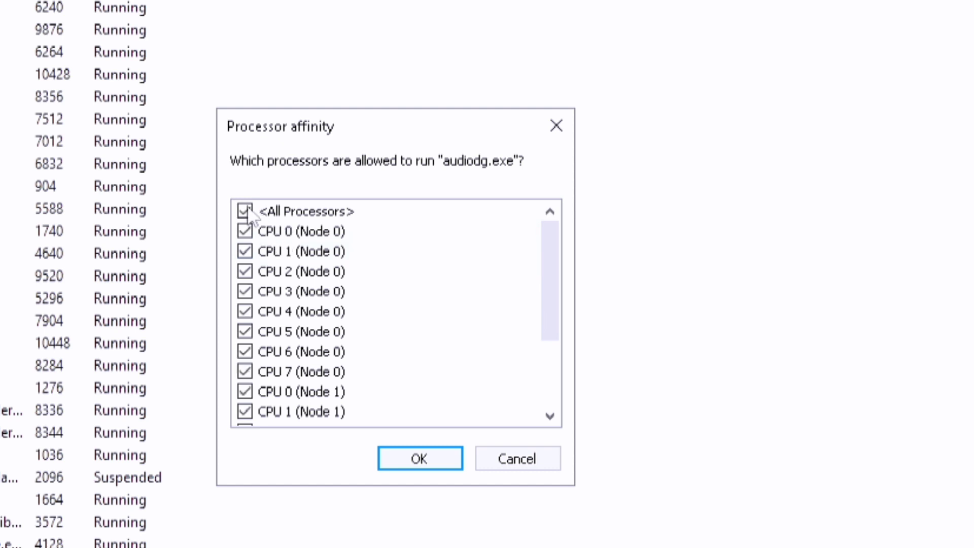
scroll(269, 316, down, 2)
scroll(255, 390, up, 2)
click(245, 211)
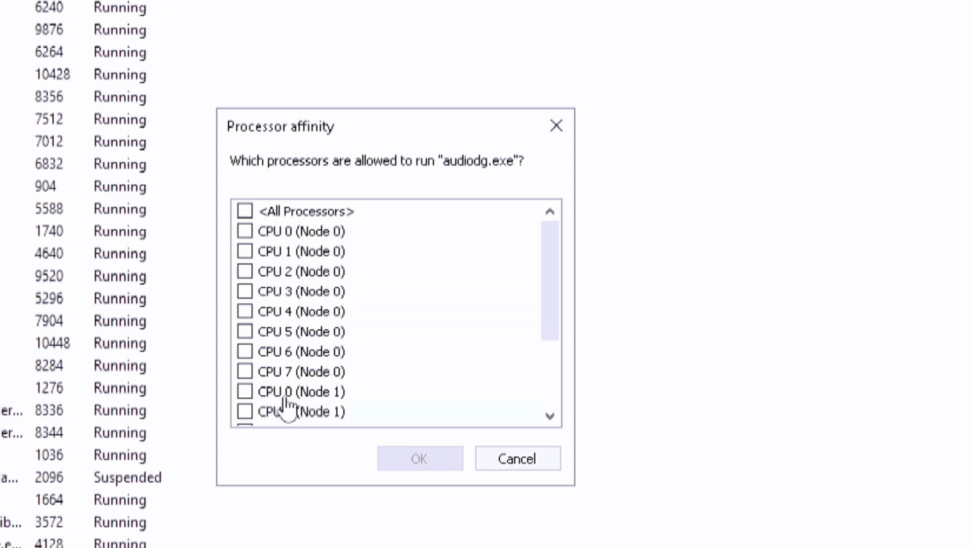
scroll(271, 331, down, 3)
scroll(274, 329, up, 3)
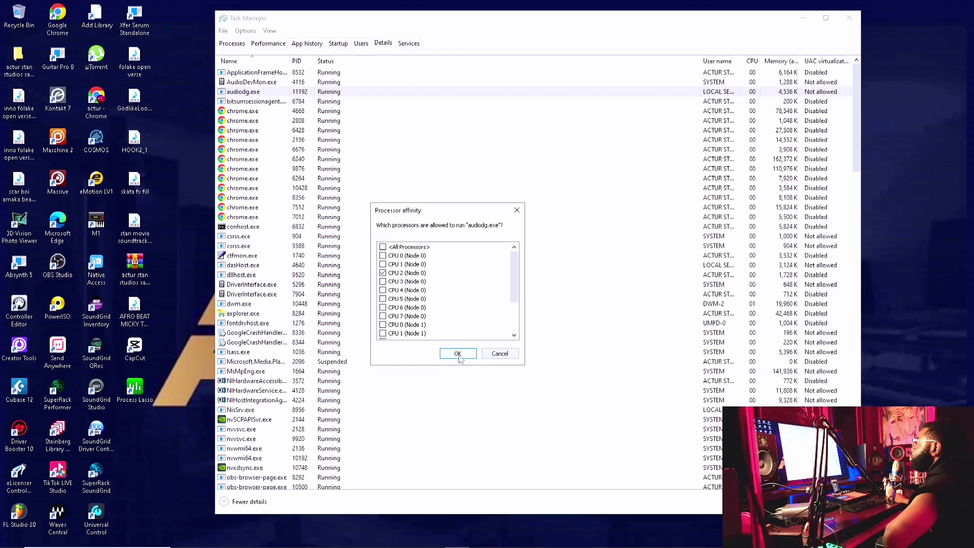
click(439, 407)
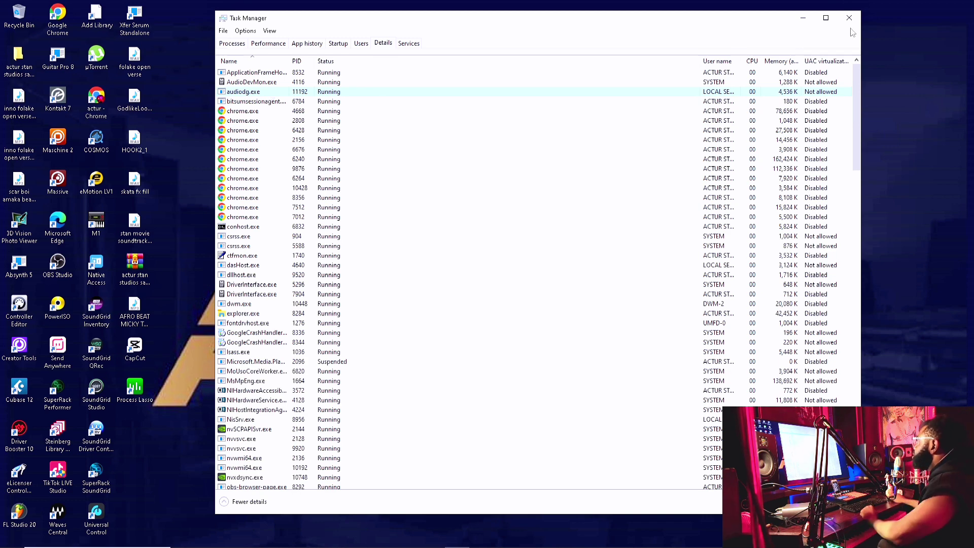
drag(684, 25, 628, 25)
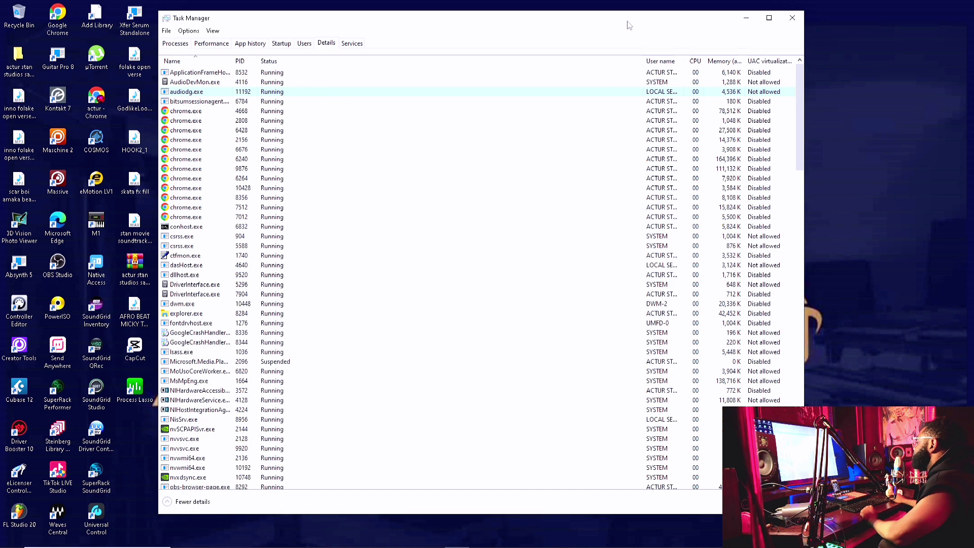
drag(712, 22, 748, 21)
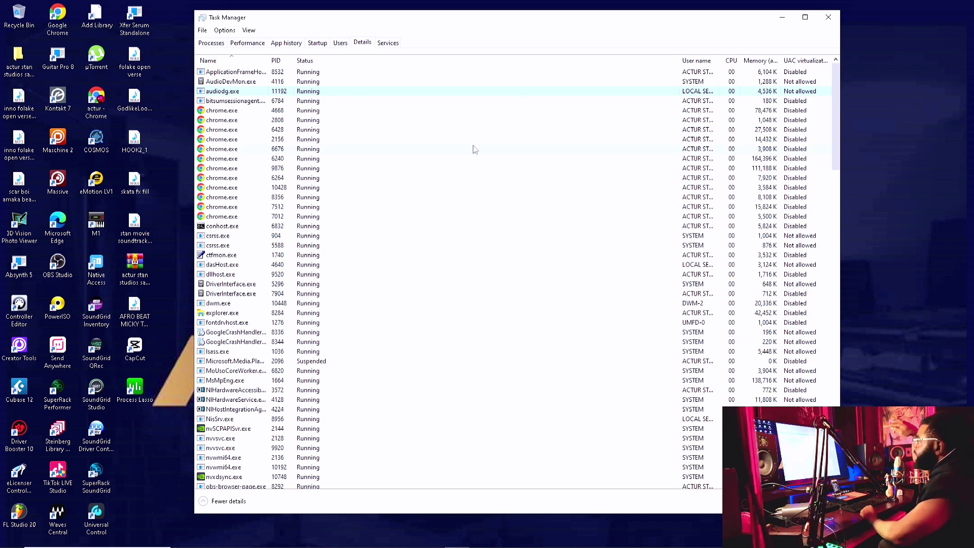